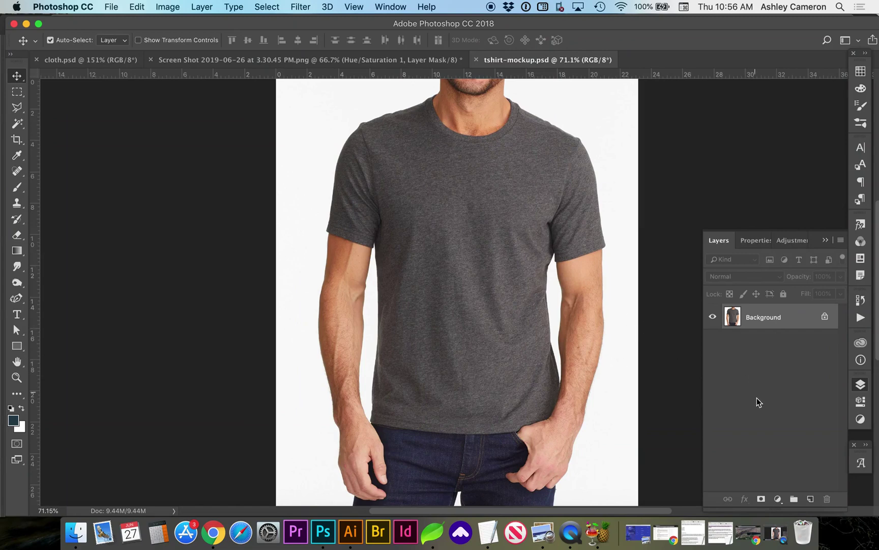
Step: Add a Hue/Saturation adjustment layer at Saturation -100 to turn the t-shirt photo black and white
{"action": "left_click", "coordinate": [777, 499]}
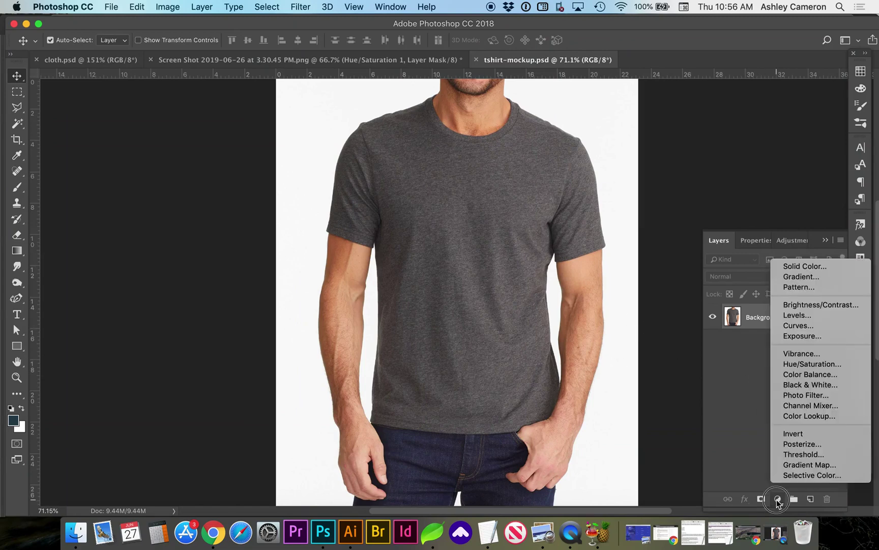
{"action": "left_click", "coordinate": [806, 365]}
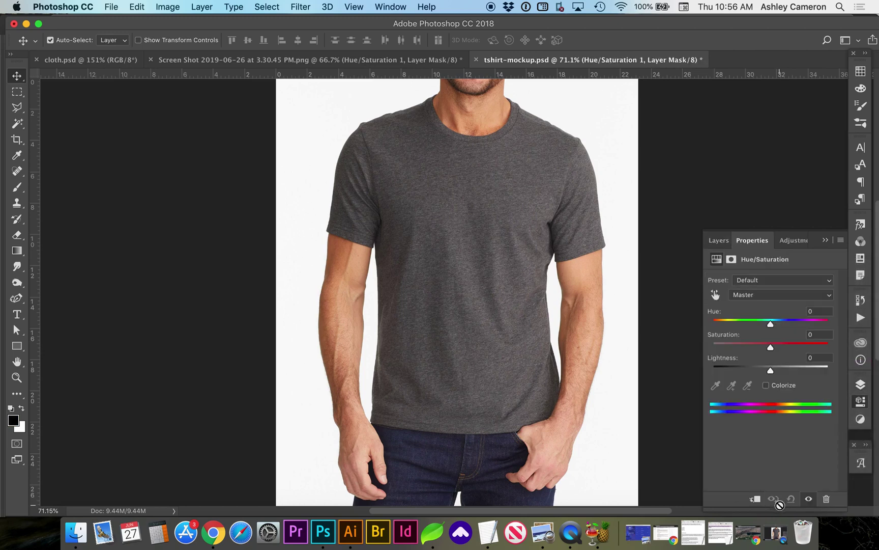
{"action": "left_click_drag", "start_coordinate": [770, 347], "coordinate": [707, 348]}
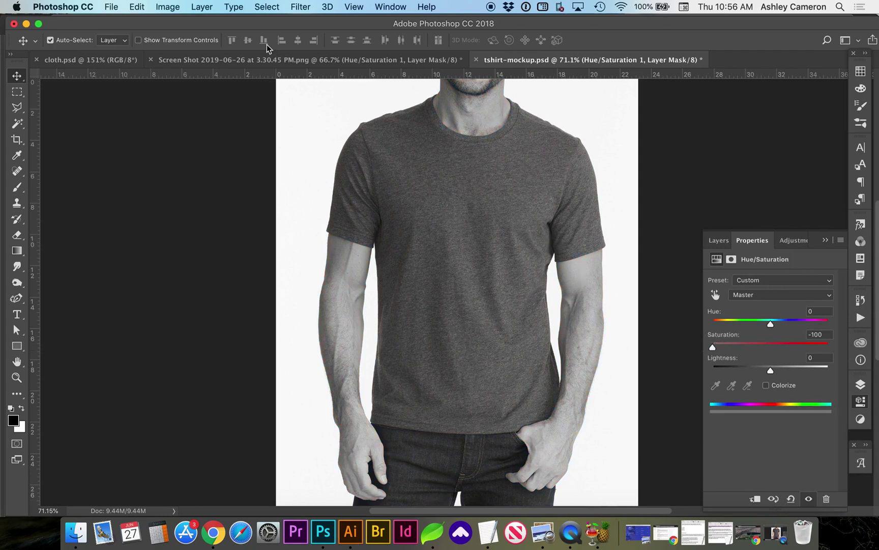
Step: Save the greyscale photo as tshirt-displacement.psd, replacing the existing file
{"action": "left_click", "coordinate": [111, 6]}
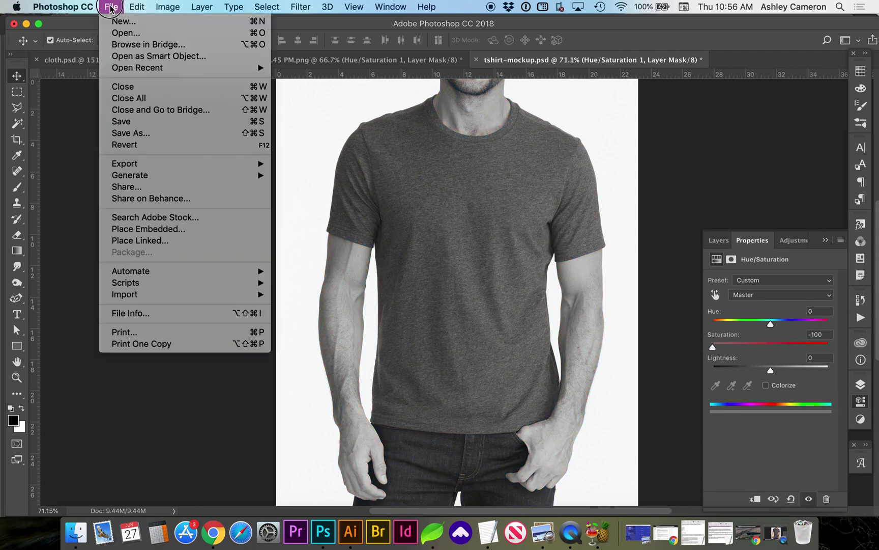
{"action": "left_click", "coordinate": [119, 137]}
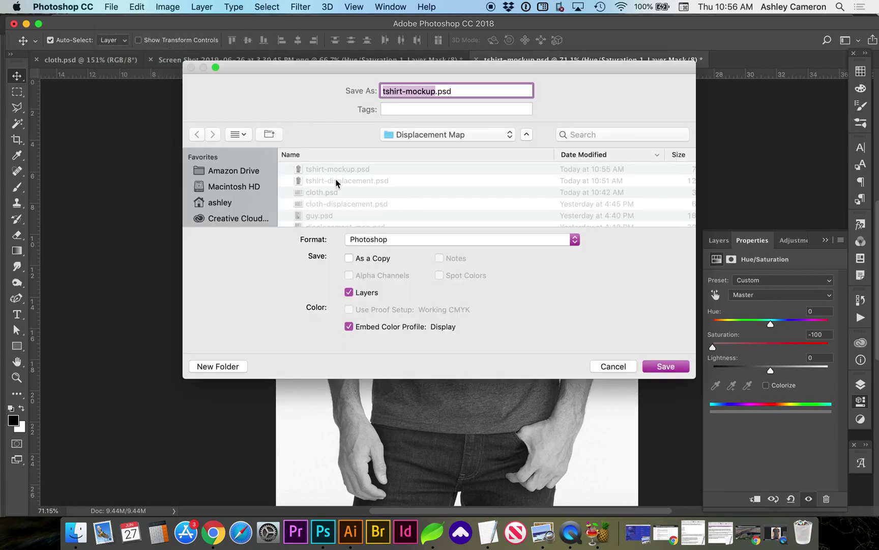
{"action": "left_click", "coordinate": [336, 182]}
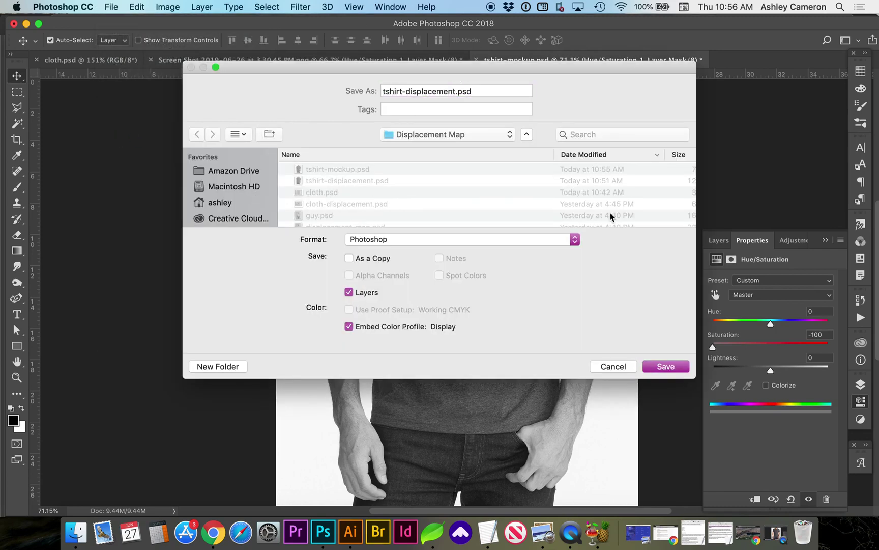
{"action": "left_click", "coordinate": [673, 365]}
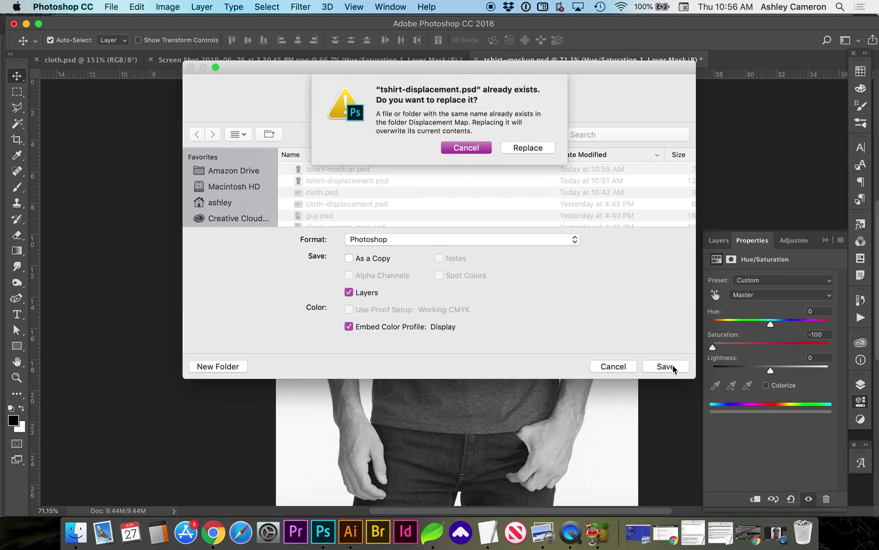
{"action": "left_click", "coordinate": [548, 153]}
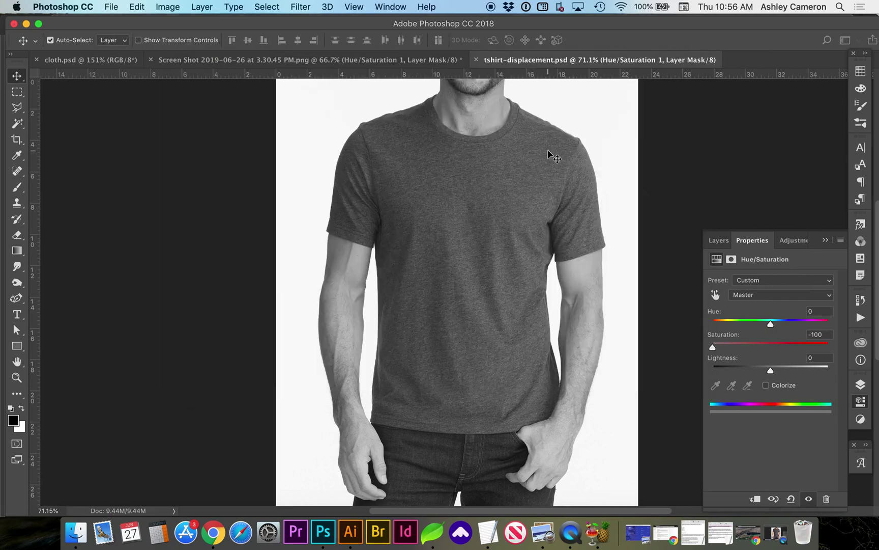
Step: Reopen the original tshirt-mockup.psd from the recent files
{"action": "left_click", "coordinate": [111, 7]}
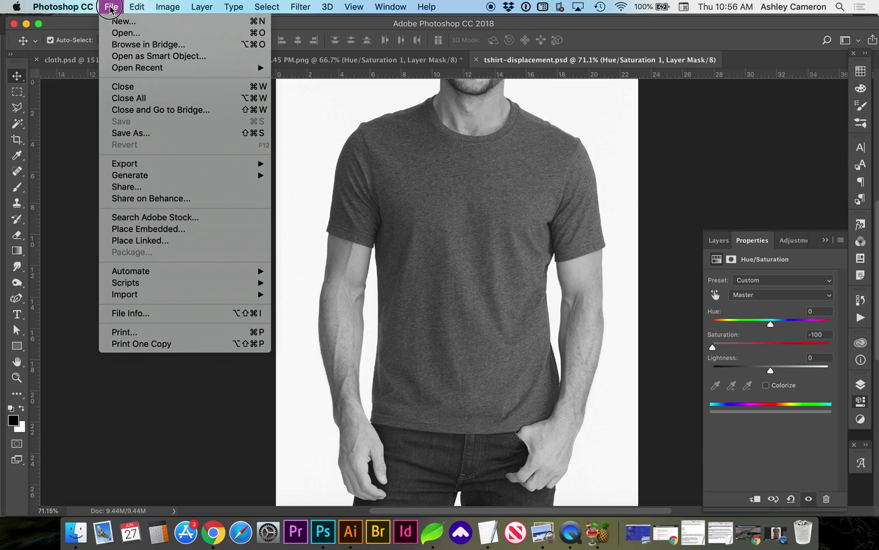
{"action": "mouse_move", "coordinate": [113, 68]}
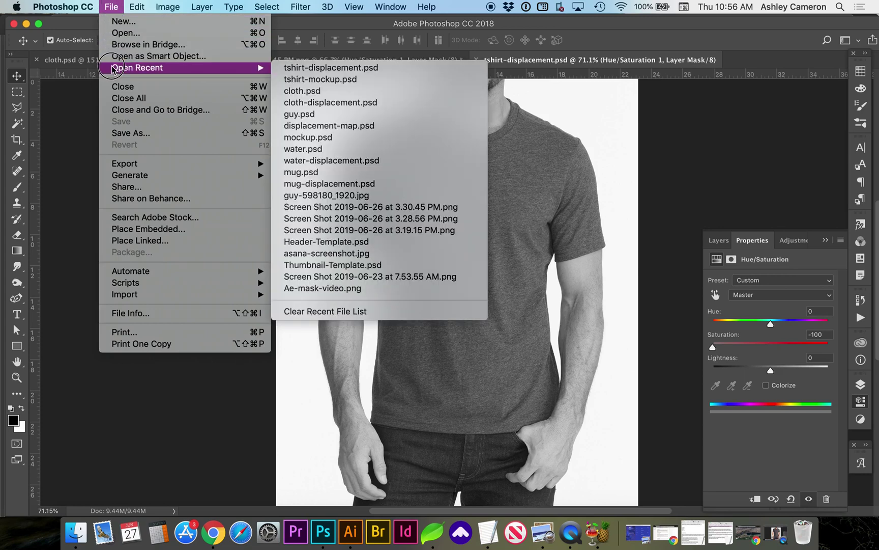
{"action": "left_click", "coordinate": [290, 79]}
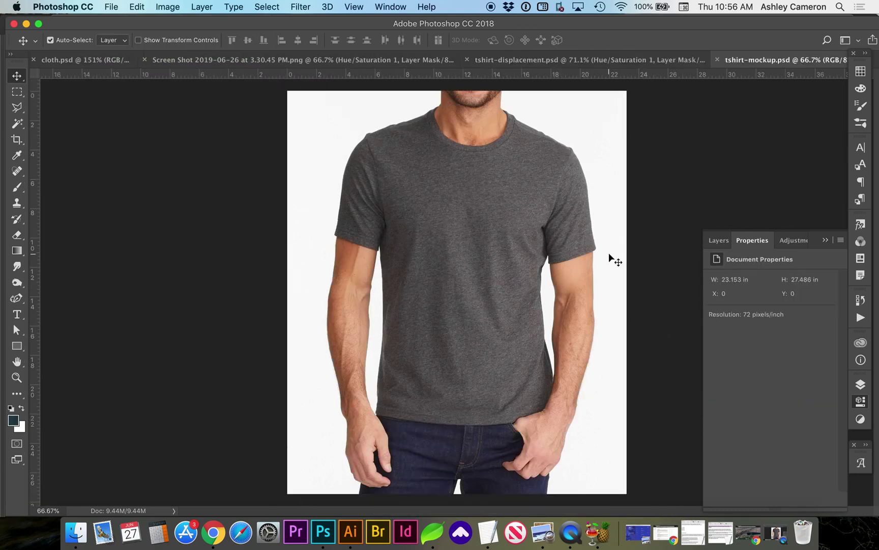
Step: Place graphic.ai from the Displacement Map folder into the t-shirt document as a smart object
{"action": "left_click", "coordinate": [718, 240]}
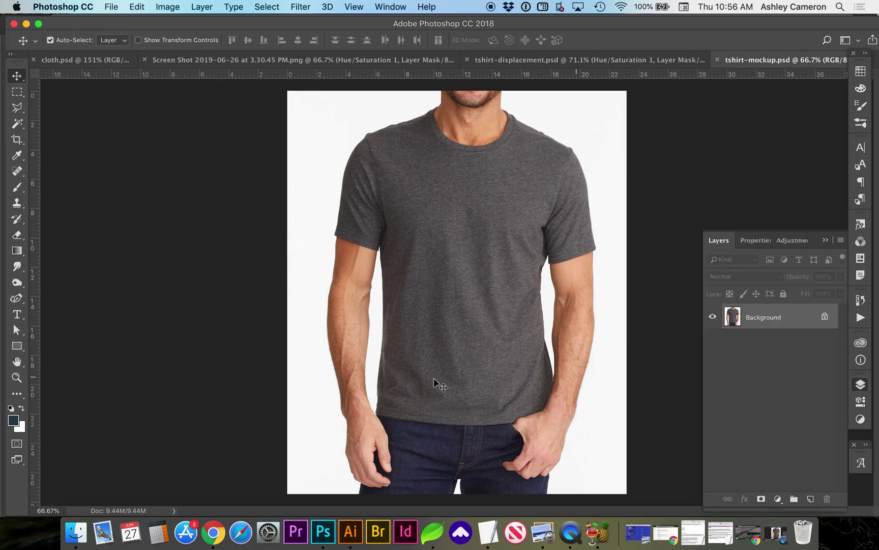
{"action": "left_click", "coordinate": [76, 533]}
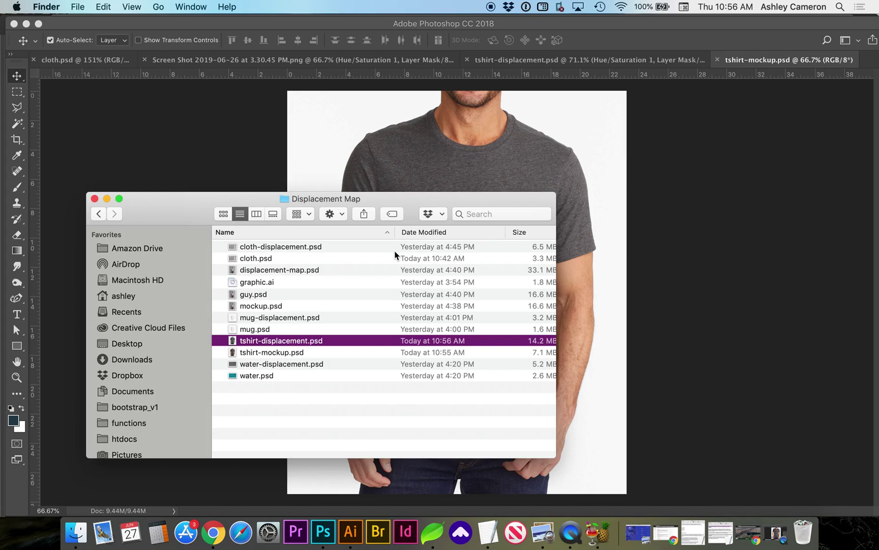
{"action": "left_click_drag", "start_coordinate": [252, 284], "coordinate": [481, 165]}
{"action": "left_click", "coordinate": [580, 361]}
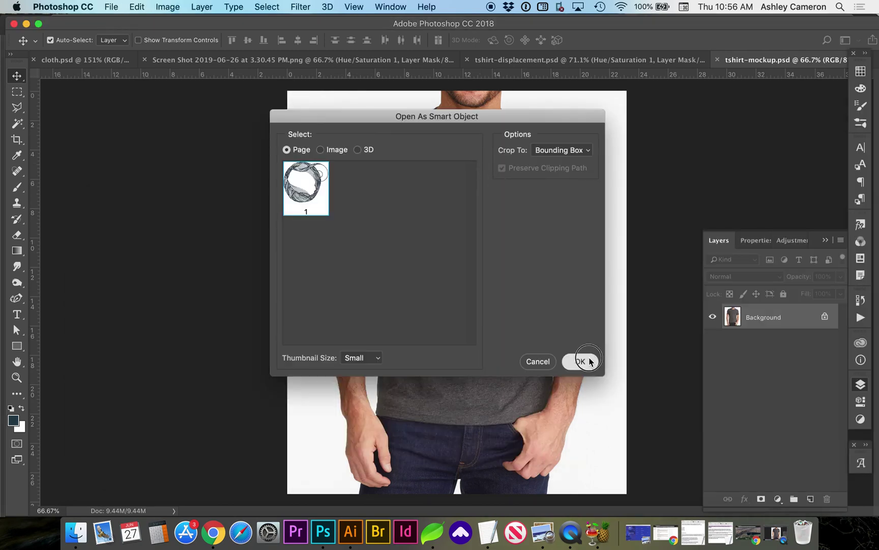
Step: Scale the graphic to about 93% and position it on the shirt's chest
{"action": "left_click_drag", "start_coordinate": [526, 279], "coordinate": [541, 247]}
{"action": "left_click_drag", "start_coordinate": [554, 183], "coordinate": [546, 186]}
{"action": "left_click_drag", "start_coordinate": [516, 217], "coordinate": [512, 212]}
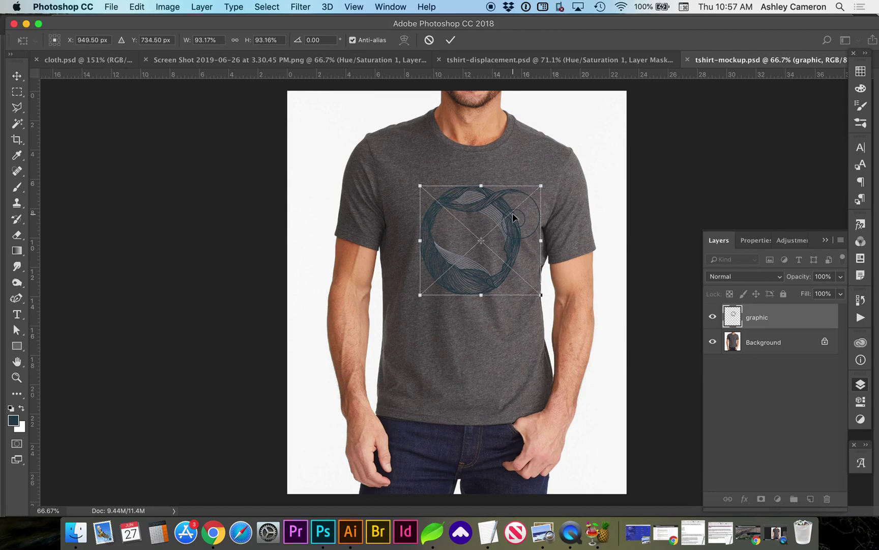
{"action": "key", "text": "Return"}
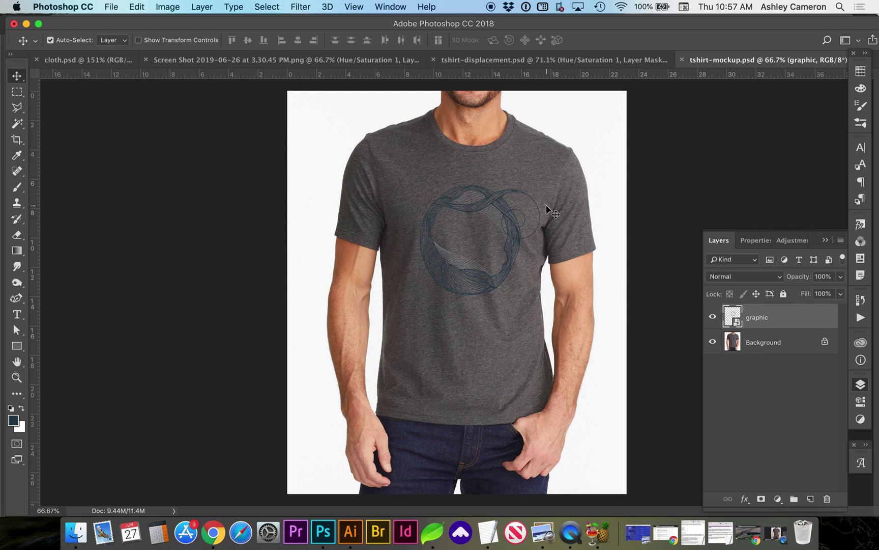
Step: Apply Displace with horizontal and vertical scale 10 to the graphic, mapped by tshirt-displacement.psd
{"action": "left_click", "coordinate": [311, 8]}
{"action": "mouse_move", "coordinate": [319, 165]}
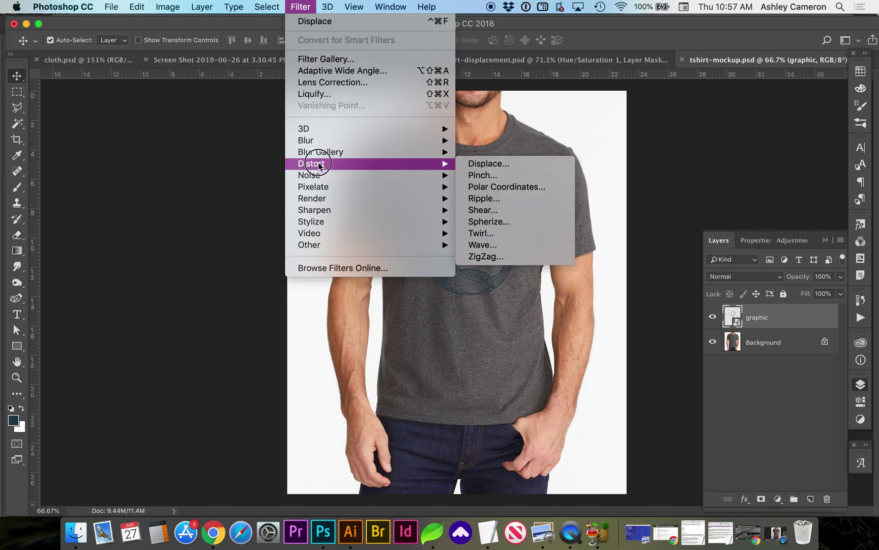
{"action": "left_click", "coordinate": [492, 163]}
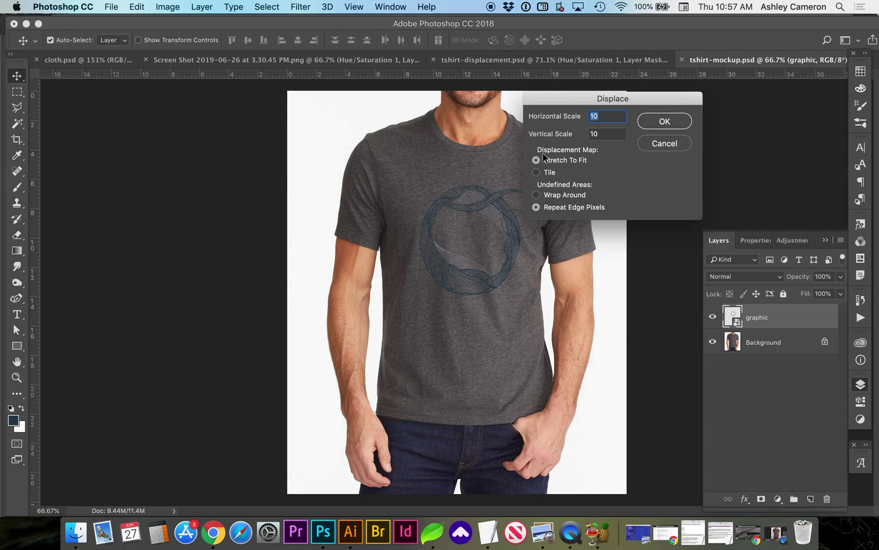
{"action": "left_click", "coordinate": [665, 122]}
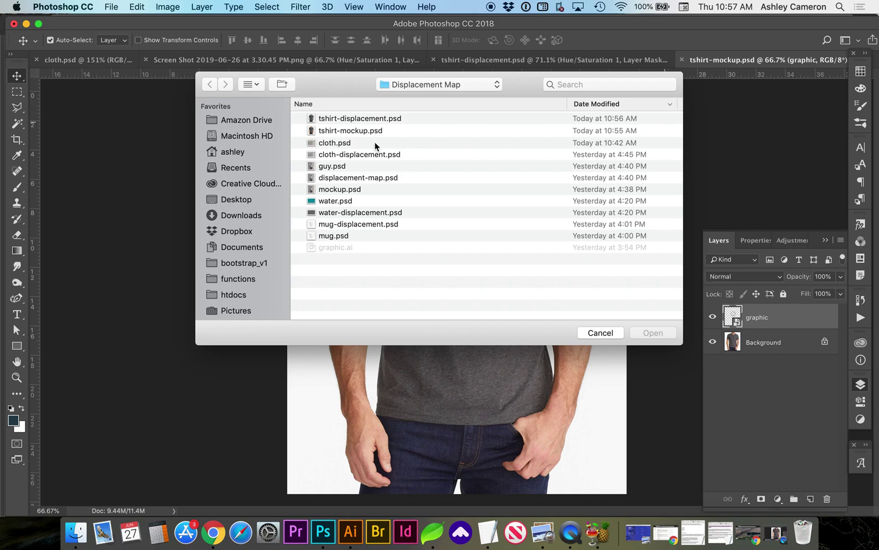
{"action": "left_click", "coordinate": [362, 120]}
{"action": "left_click", "coordinate": [649, 333]}
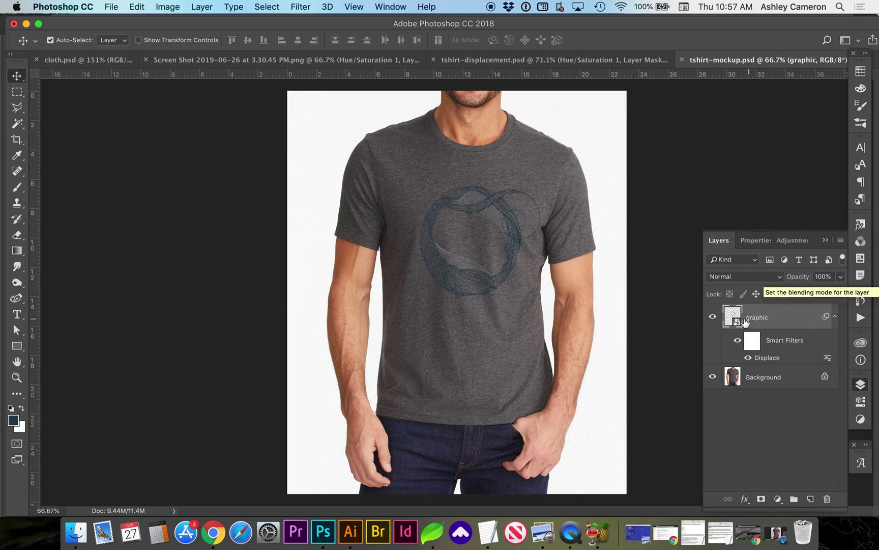
Step: Keep the graphic layer in Normal blend mode and drop its Fill to 0%
{"action": "left_click", "coordinate": [780, 278]}
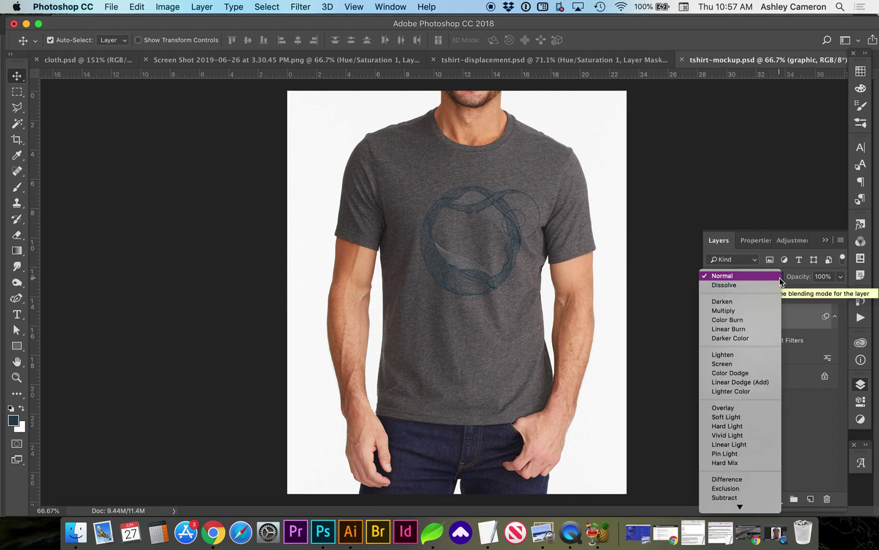
{"action": "left_click", "coordinate": [786, 273]}
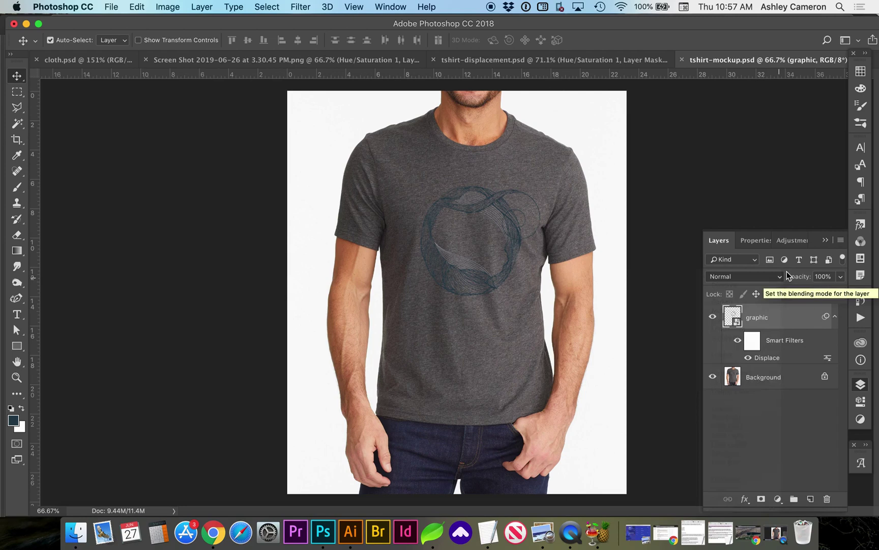
{"action": "left_click", "coordinate": [841, 293]}
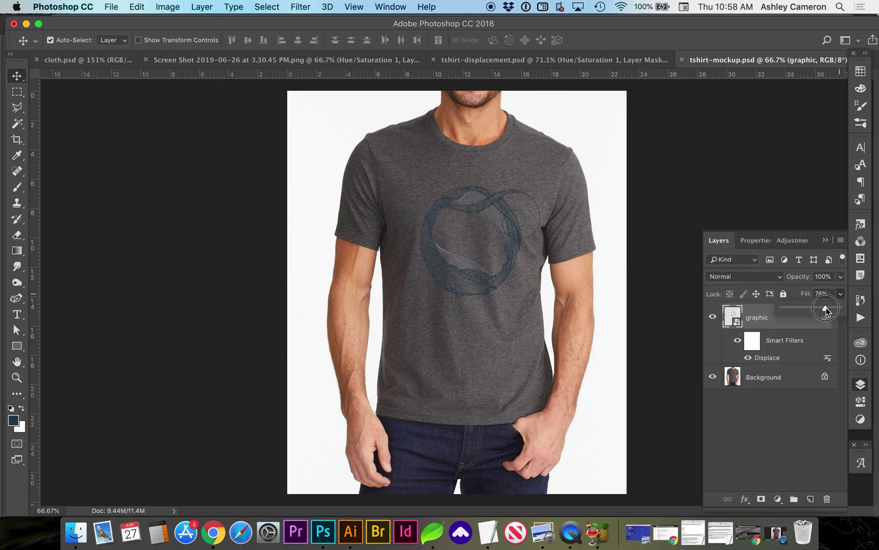
{"action": "left_click_drag", "start_coordinate": [826, 307], "coordinate": [781, 310]}
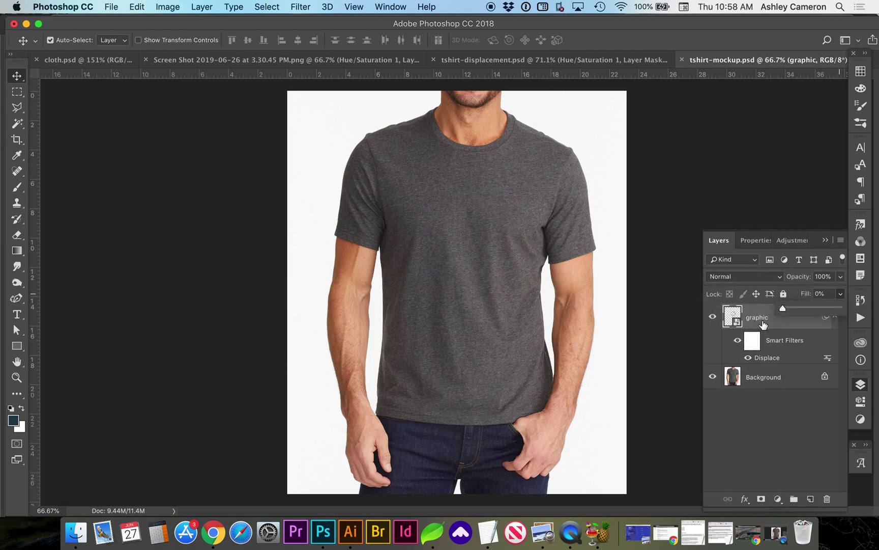
{"action": "left_click", "coordinate": [763, 323]}
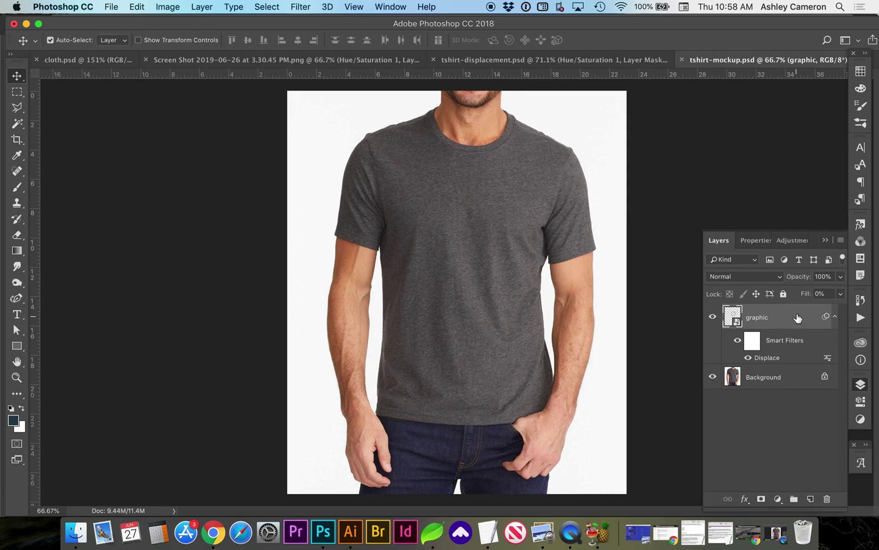
Step: Enable a Color Overlay layer style on the graphic layer
{"action": "double_click", "coordinate": [792, 318]}
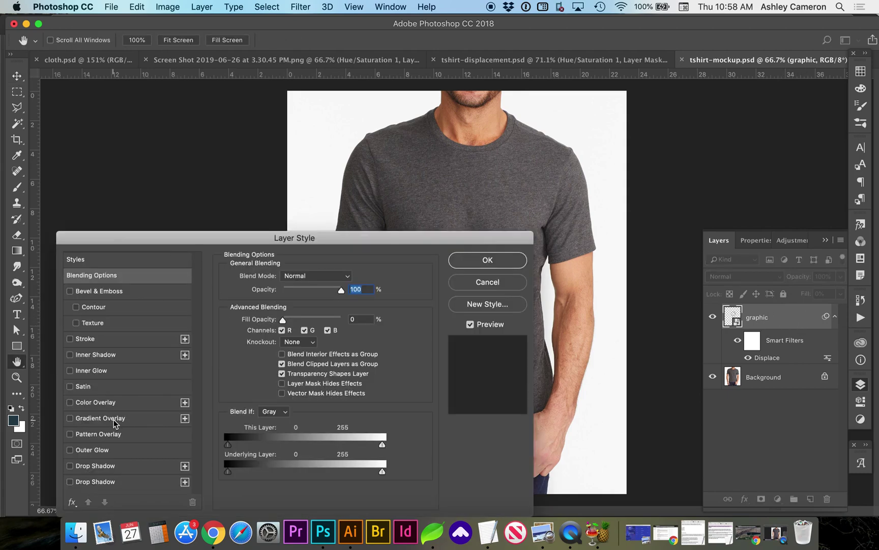
{"action": "left_click", "coordinate": [70, 402]}
{"action": "left_click", "coordinate": [115, 405]}
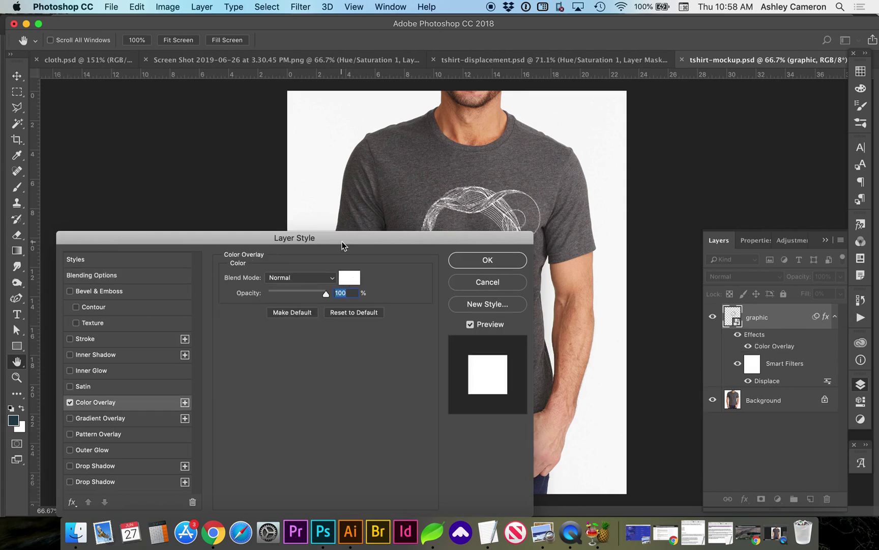
{"action": "left_click_drag", "start_coordinate": [341, 242], "coordinate": [344, 274]}
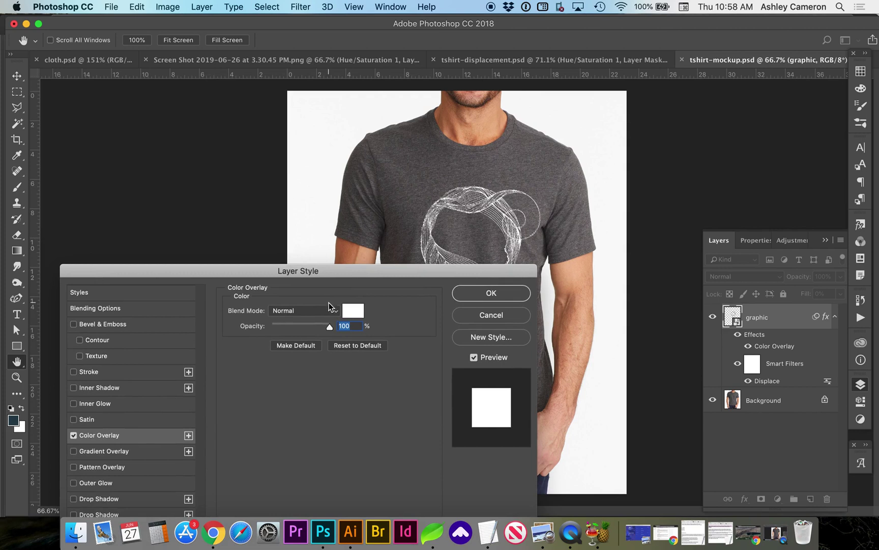
Step: Try Overlay and Soft Light, then keep the white overlay at Normal with 83% opacity
{"action": "left_click", "coordinate": [330, 311]}
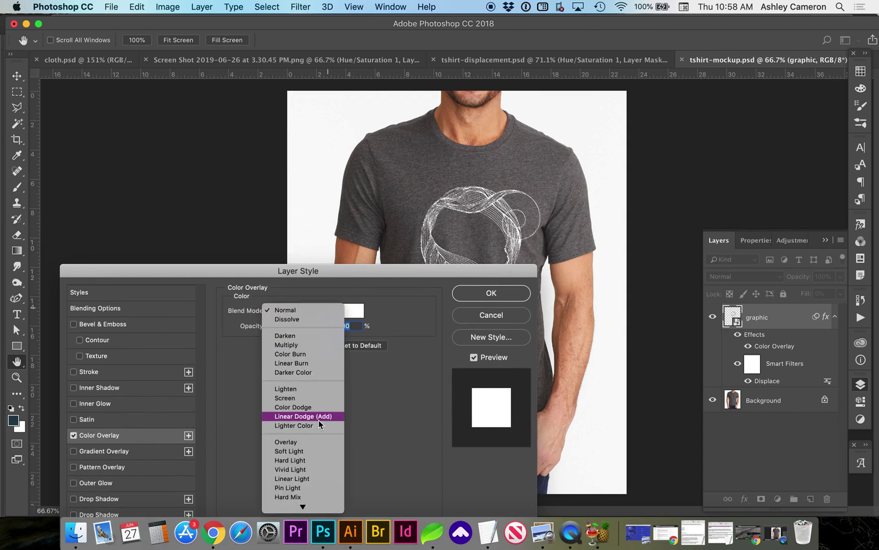
{"action": "left_click", "coordinate": [316, 442]}
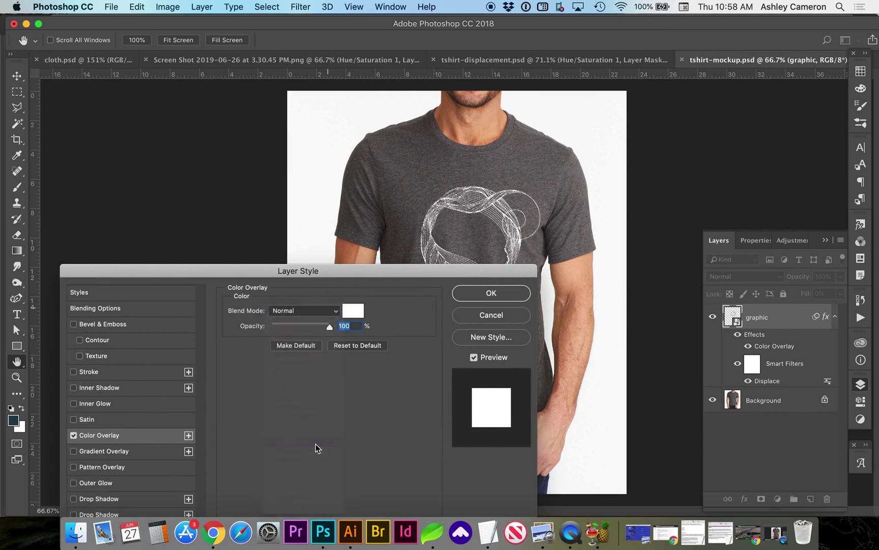
{"action": "left_click", "coordinate": [317, 313]}
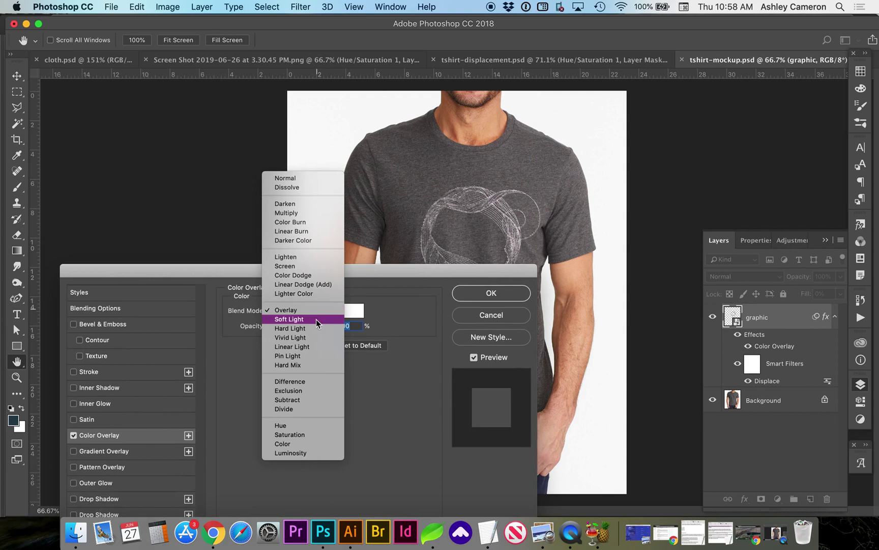
{"action": "left_click", "coordinate": [316, 319]}
{"action": "left_click", "coordinate": [315, 313]}
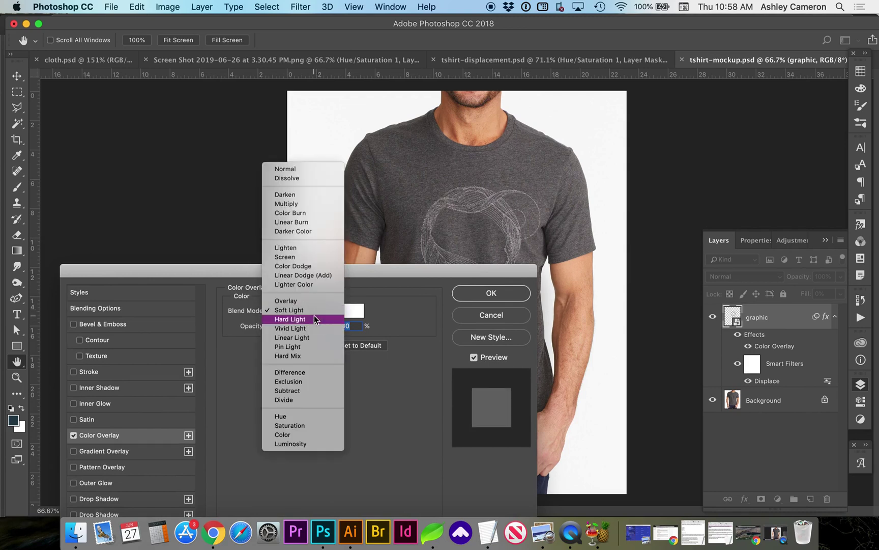
{"action": "left_click", "coordinate": [313, 168]}
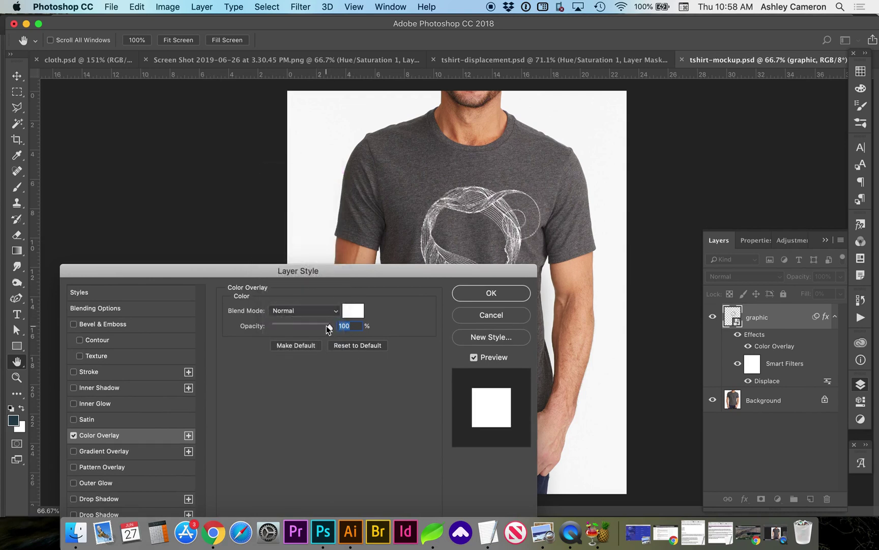
{"action": "left_click_drag", "start_coordinate": [330, 326], "coordinate": [322, 330]}
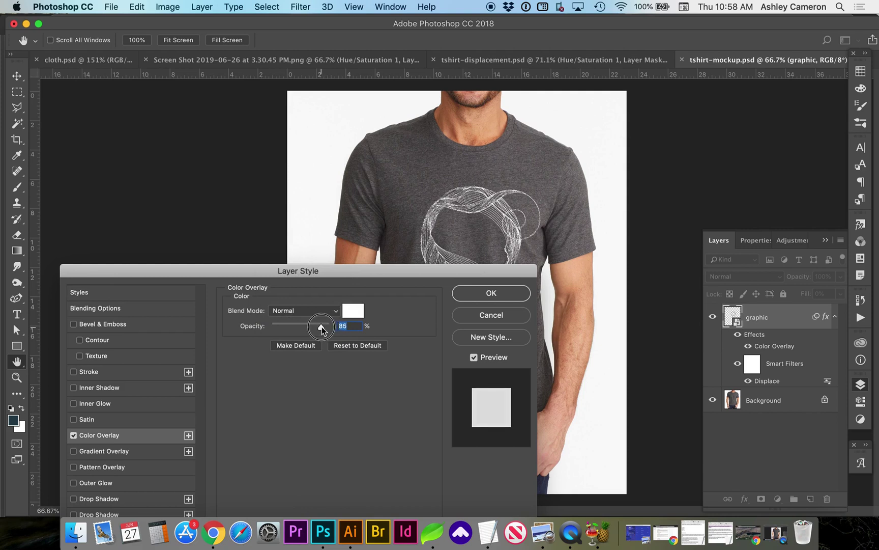
{"action": "left_click", "coordinate": [482, 297]}
Step: Zoom in on the graphic, then switch to the tshirt-displacement.psd document
{"action": "key", "text": "z"}
{"action": "left_click_drag", "start_coordinate": [452, 207], "coordinate": [463, 237]}
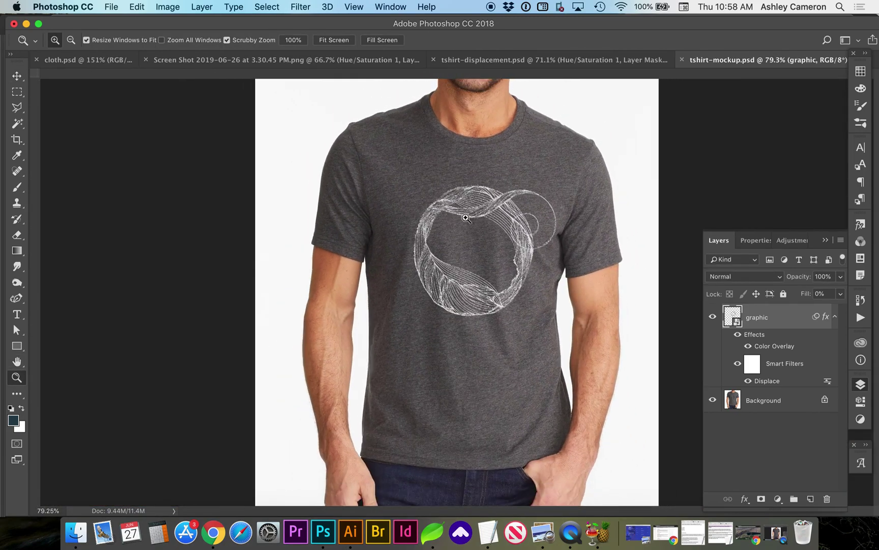
{"action": "left_click", "coordinate": [507, 60]}
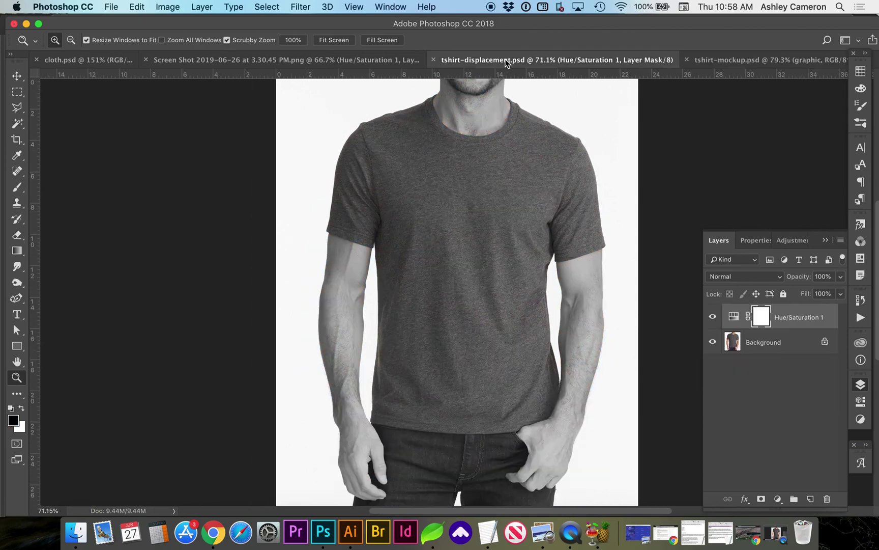
Step: Blur the Background layer of tshirt-displacement.psd with a 1.0-pixel Gaussian Blur
{"action": "left_click", "coordinate": [778, 348]}
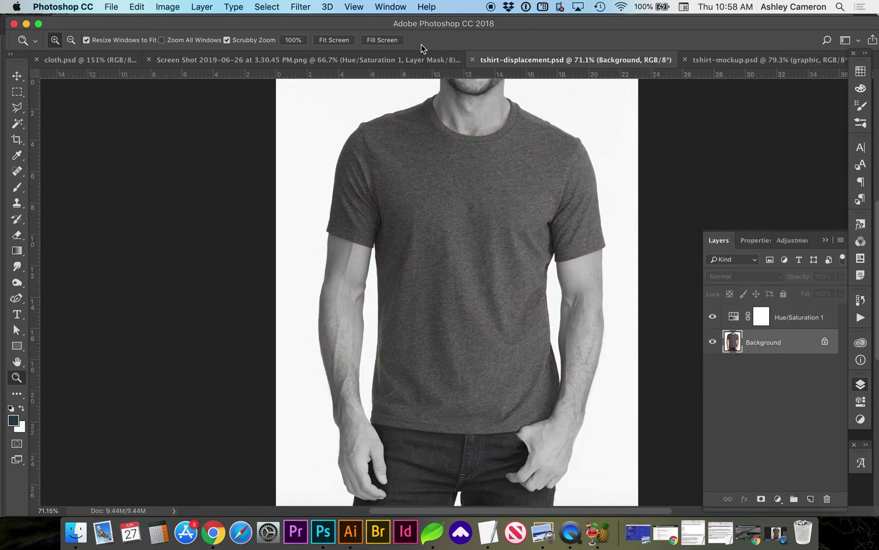
{"action": "left_click", "coordinate": [302, 7]}
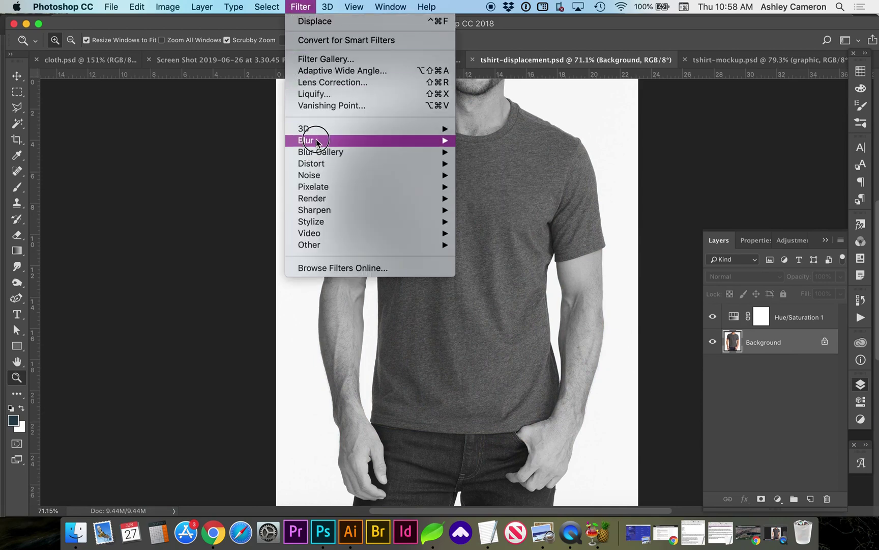
{"action": "mouse_move", "coordinate": [325, 142]}
{"action": "left_click", "coordinate": [498, 186]}
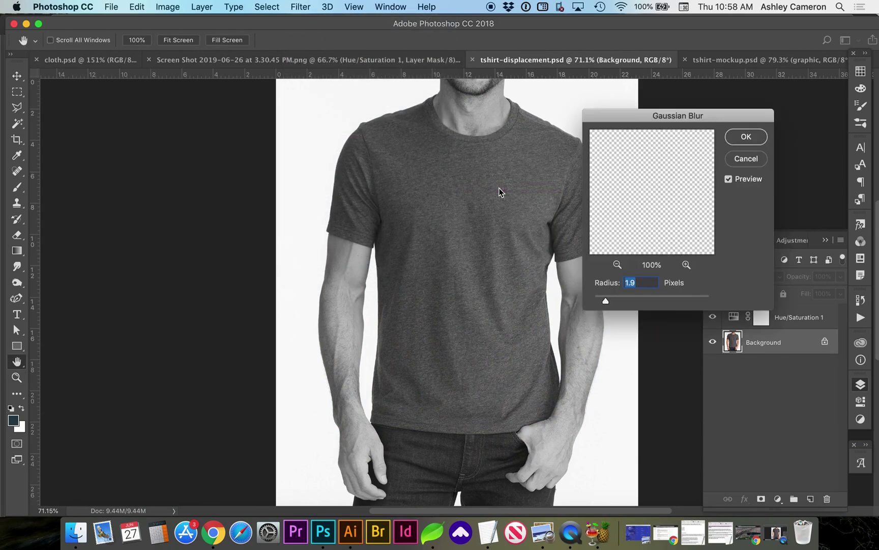
{"action": "left_click_drag", "start_coordinate": [634, 172], "coordinate": [673, 266]}
{"action": "left_click_drag", "start_coordinate": [641, 195], "coordinate": [678, 268]}
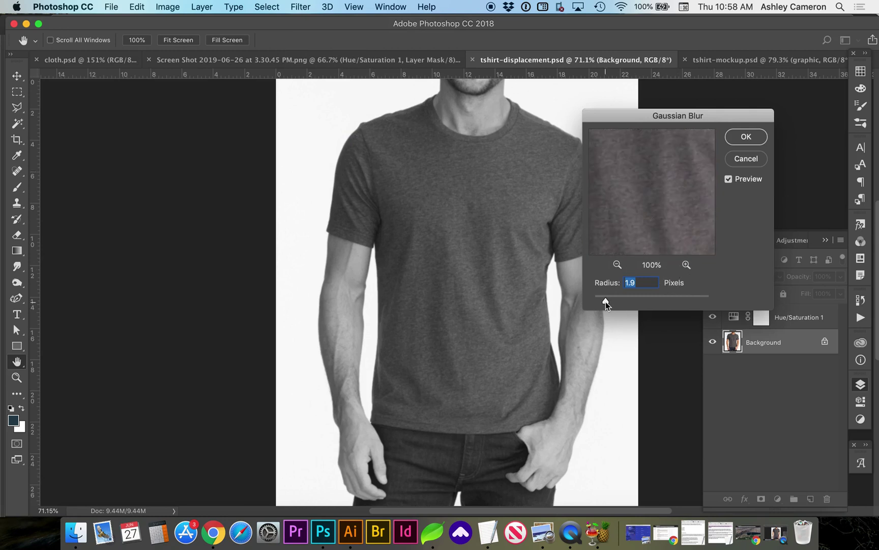
{"action": "left_click_drag", "start_coordinate": [605, 300], "coordinate": [606, 302]}
{"action": "left_click", "coordinate": [745, 137]}
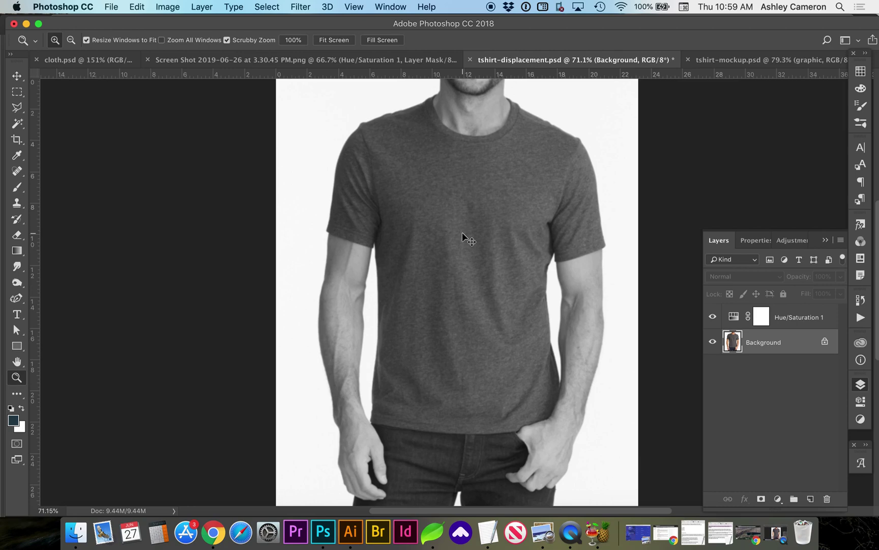
Step: Save and close the blurred map, and delete the graphic's old Displace smart filter
{"action": "key", "text": "cmd+s"}
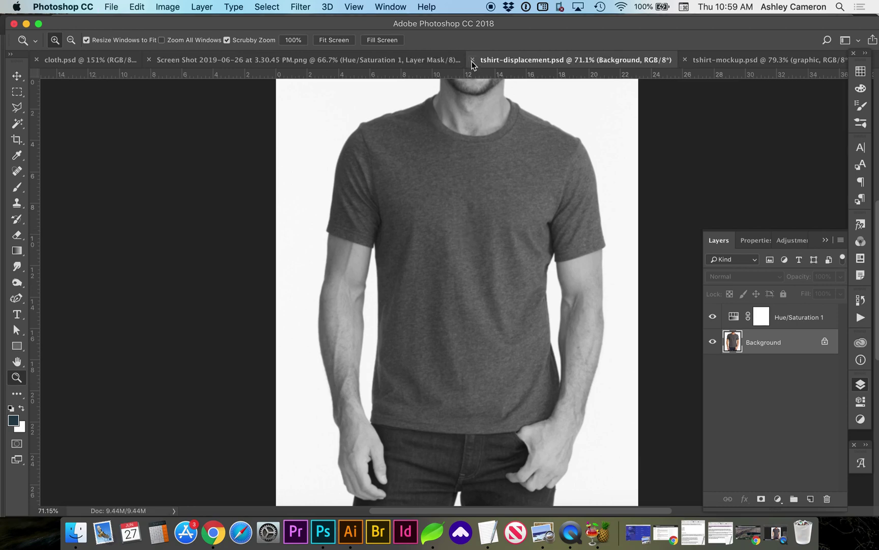
{"action": "left_click", "coordinate": [472, 60]}
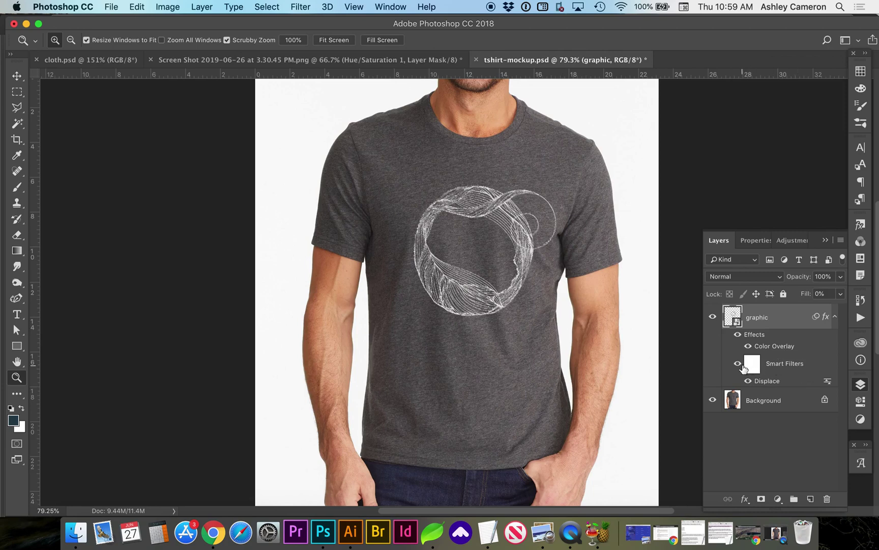
{"action": "left_click", "coordinate": [789, 369]}
{"action": "left_click_drag", "start_coordinate": [789, 369], "coordinate": [826, 498]}
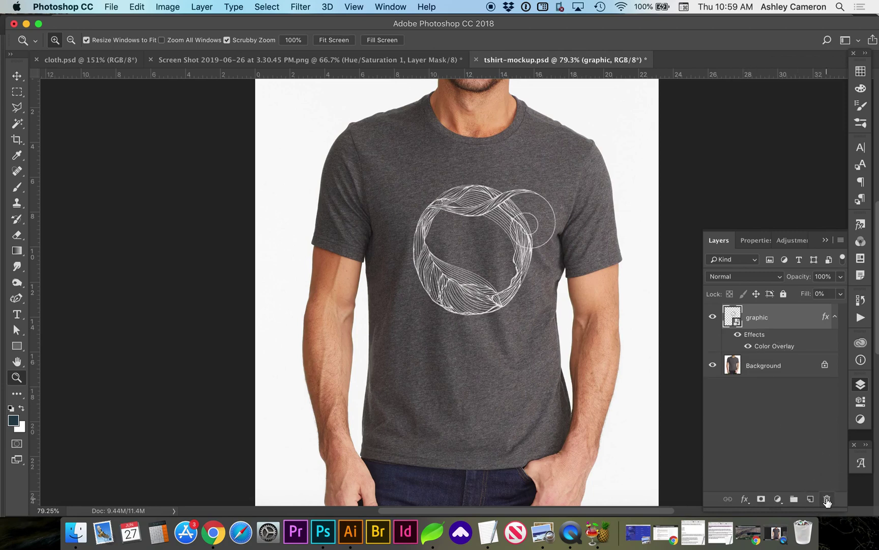
Step: Reapply Displace at scale 10 to the graphic using the updated tshirt-displacement.psd map
{"action": "left_click", "coordinate": [301, 7]}
{"action": "mouse_move", "coordinate": [312, 163]}
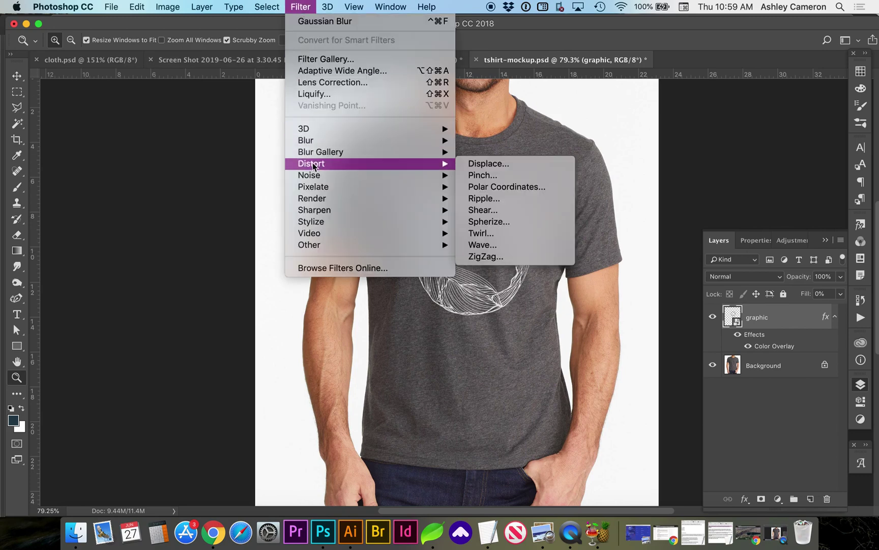
{"action": "left_click", "coordinate": [506, 167]}
{"action": "left_click", "coordinate": [656, 120]}
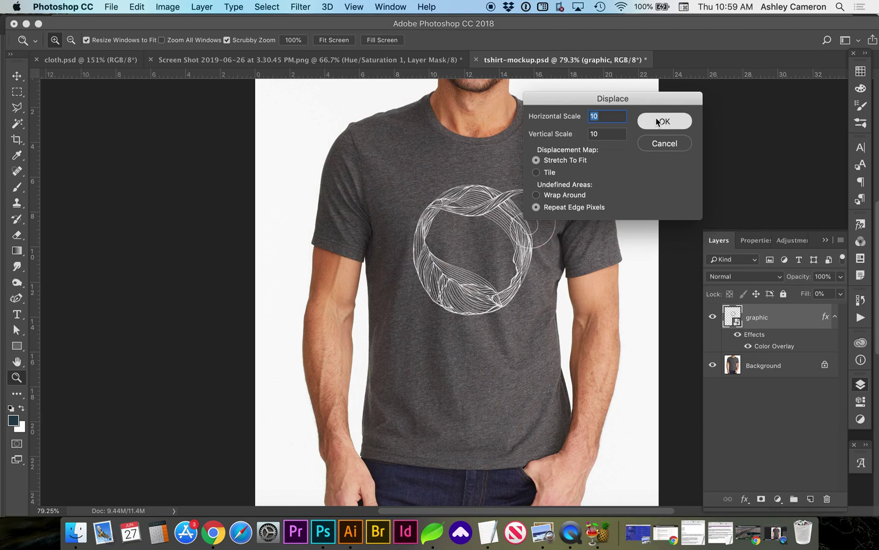
{"action": "left_click", "coordinate": [362, 119]}
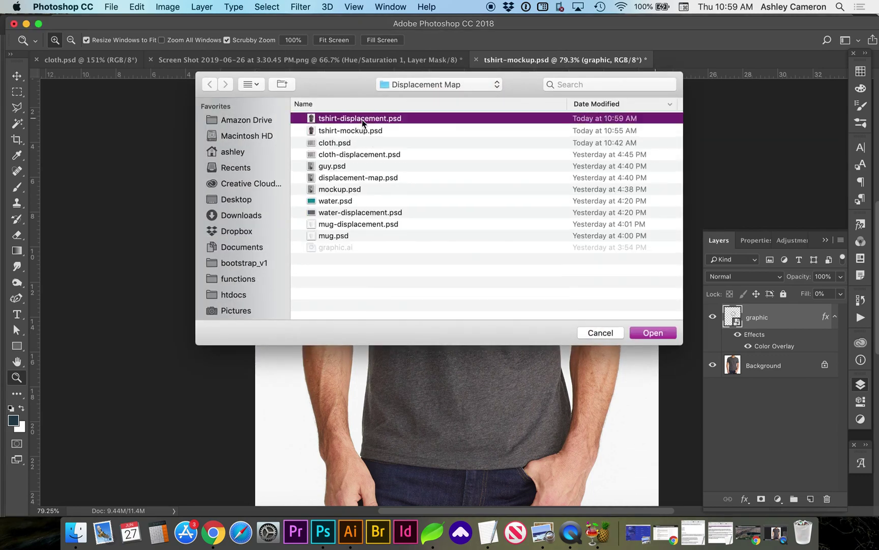
{"action": "left_click", "coordinate": [653, 332]}
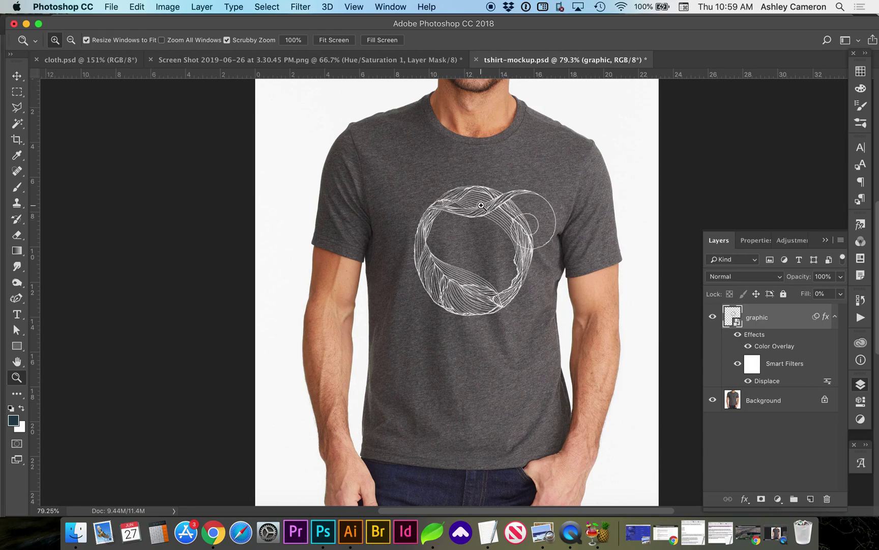
Step: Compare the graphic with the displacement off and on, then switch to cloth.psd
{"action": "mouse_move", "coordinate": [483, 207]}
{"action": "left_mouse_down"}
{"action": "mouse_move", "coordinate": [508, 220]}
{"action": "mouse_move", "coordinate": [493, 212]}
{"action": "left_mouse_up"}
{"action": "scroll", "coordinate": [493, 211], "scroll_direction": "down", "scroll_amount": 5}
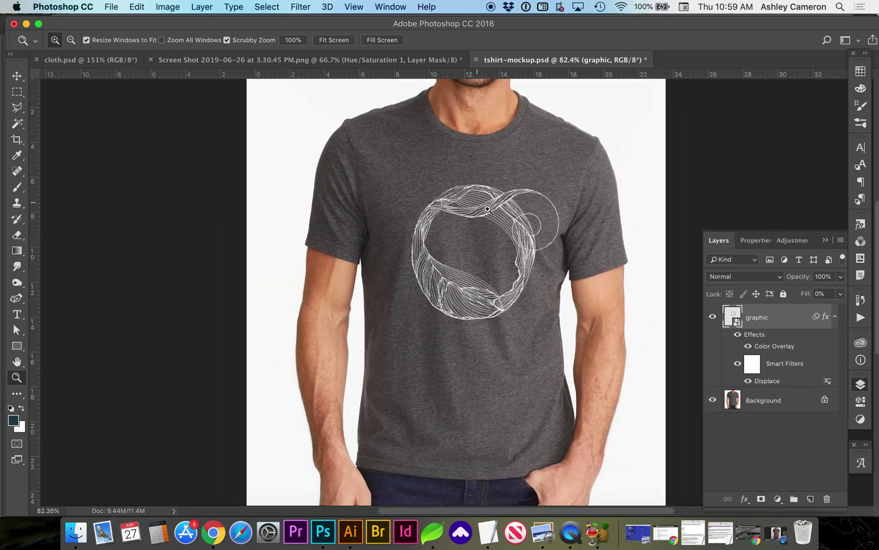
{"action": "left_click", "coordinate": [738, 363]}
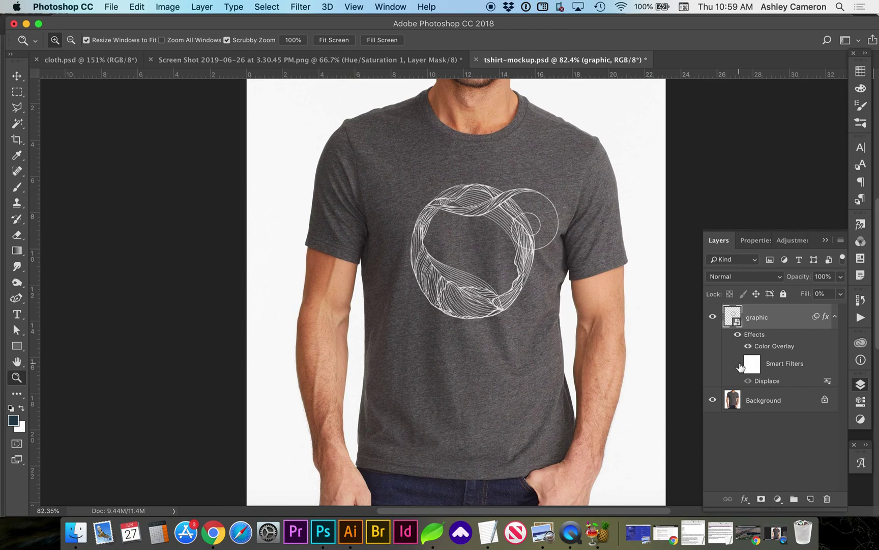
{"action": "left_click", "coordinate": [738, 364]}
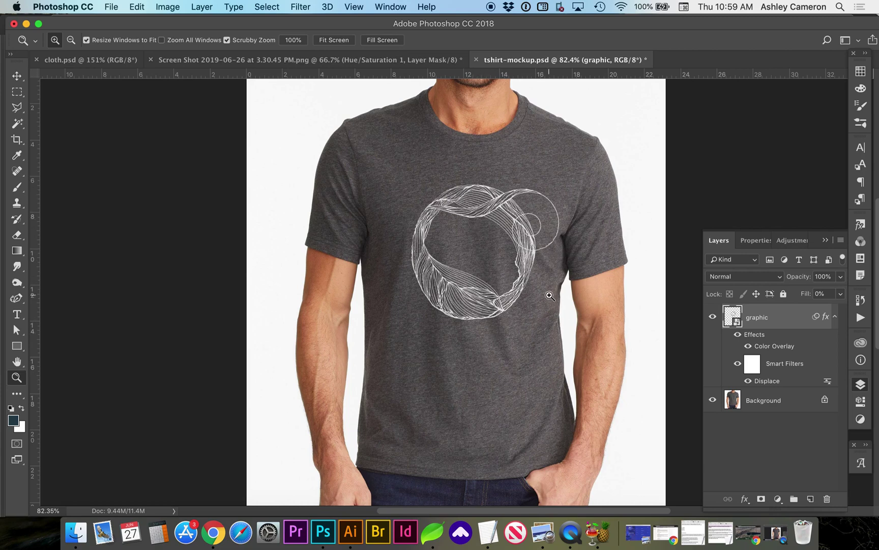
{"action": "key", "text": "v"}
{"action": "key", "text": "ctrl+Tab"}
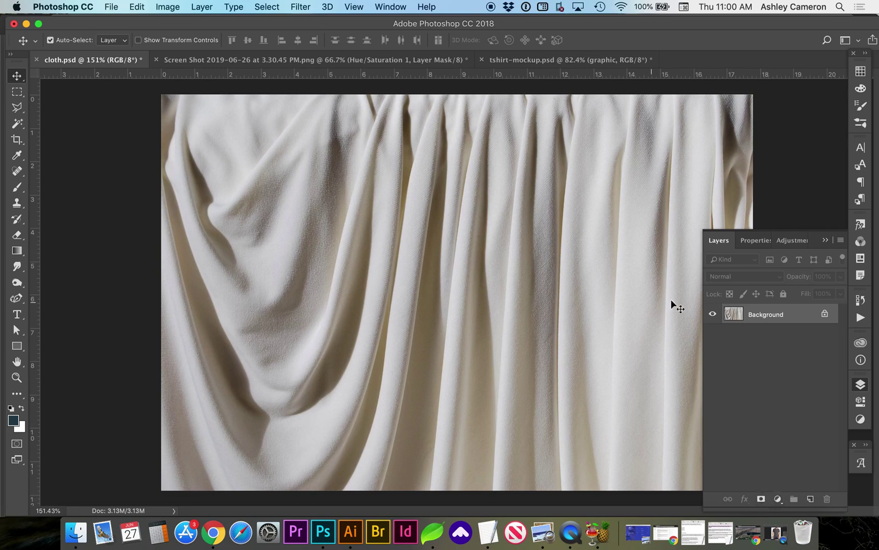
Step: Add a Hue/Saturation adjustment layer at Saturation -100 to make the cloth photo greyscale
{"action": "left_click", "coordinate": [778, 499]}
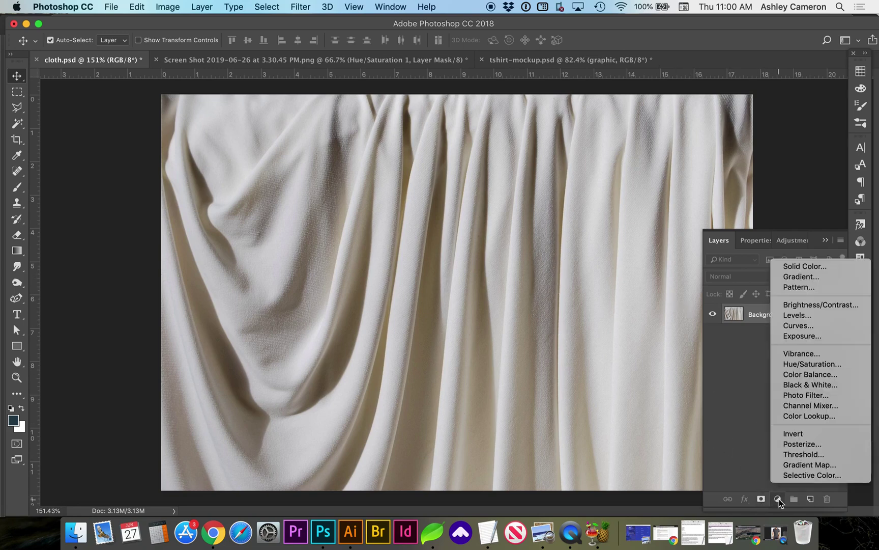
{"action": "left_click", "coordinate": [814, 365]}
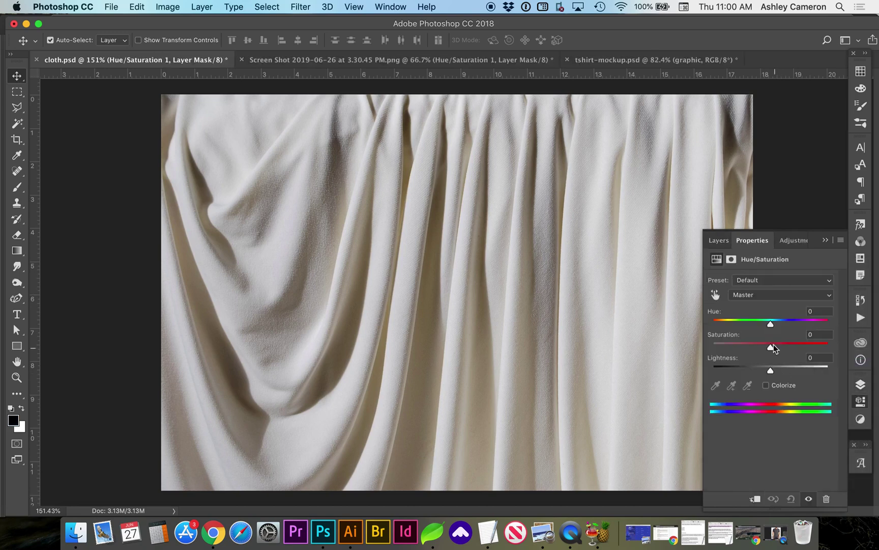
{"action": "left_click_drag", "start_coordinate": [771, 347], "coordinate": [694, 345]}
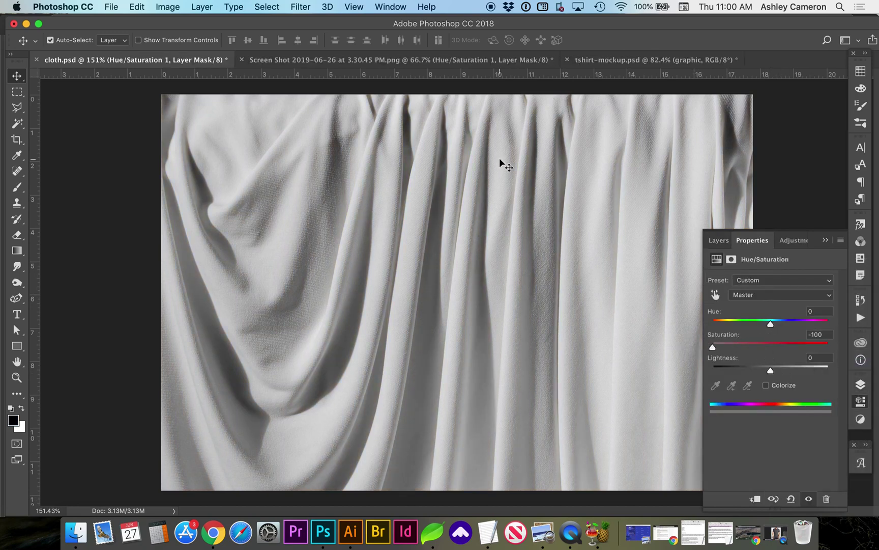
Step: Save the greyscale cloth as cloth-displacement.psd, replacing the existing file
{"action": "left_click", "coordinate": [111, 7]}
{"action": "left_click", "coordinate": [126, 134]}
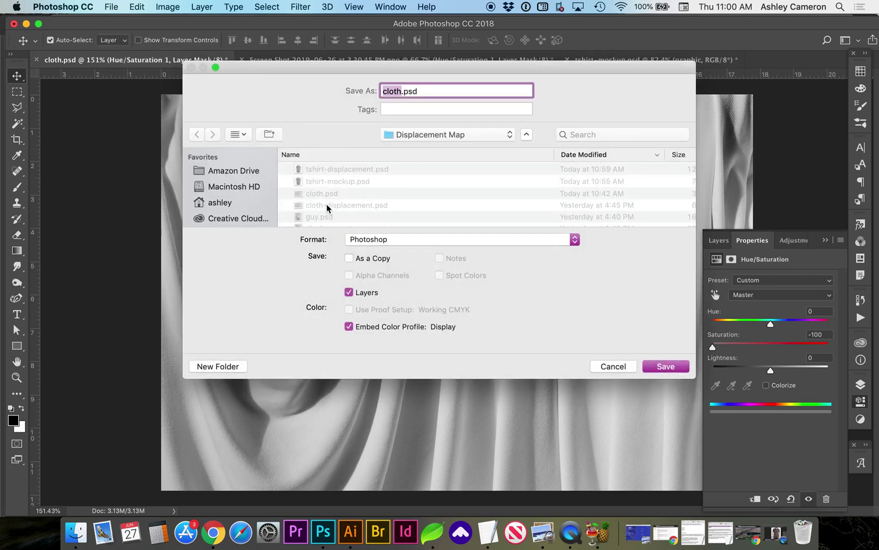
{"action": "left_click", "coordinate": [328, 205]}
{"action": "left_click", "coordinate": [656, 365]}
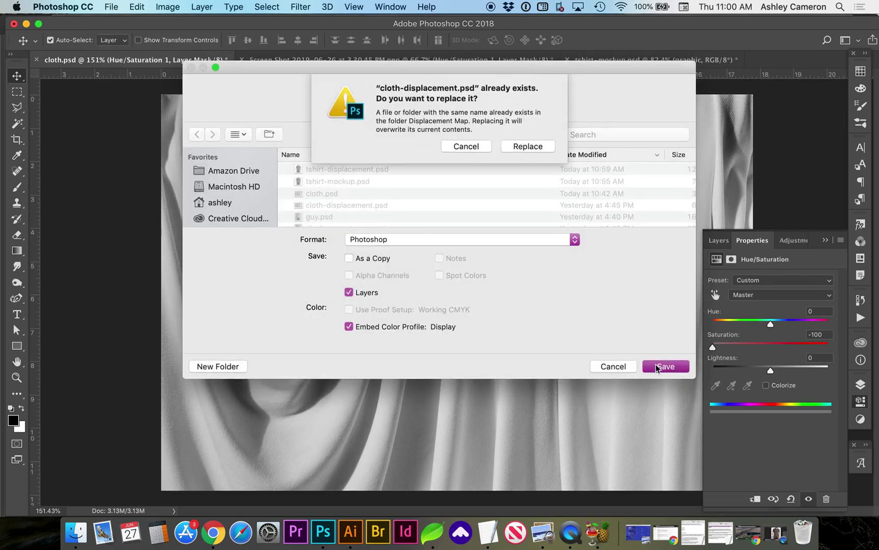
{"action": "left_click", "coordinate": [536, 148]}
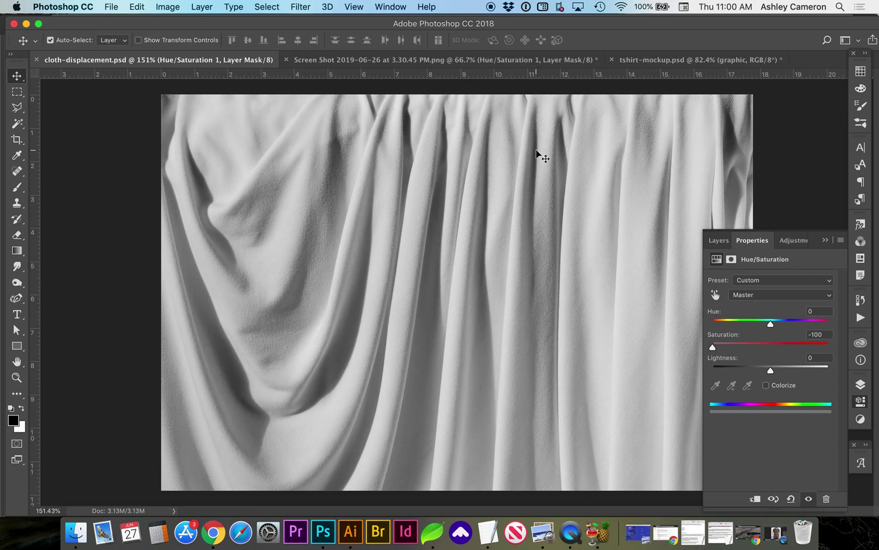
Step: Reopen the original cloth.psd from recent files and fit it in the window
{"action": "left_click", "coordinate": [112, 7]}
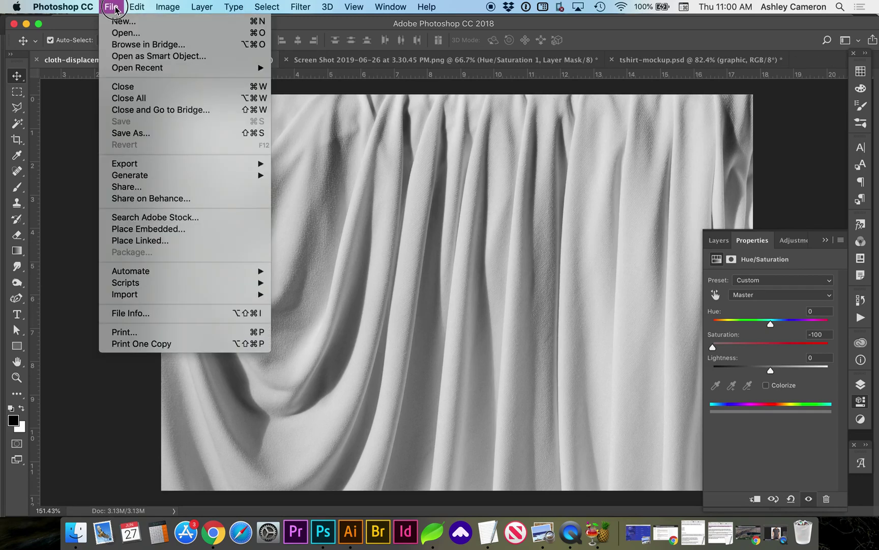
{"action": "mouse_move", "coordinate": [153, 67]}
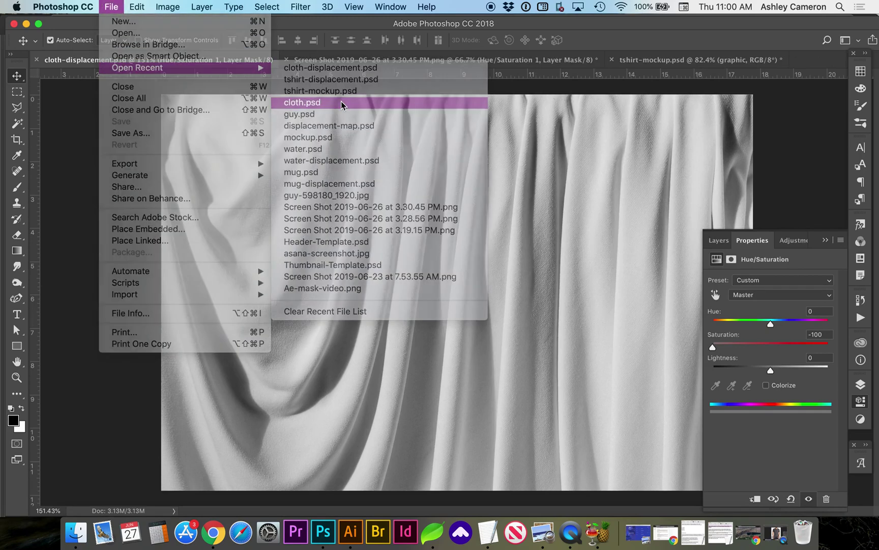
{"action": "left_click", "coordinate": [341, 101]}
{"action": "key", "text": "super+0"}
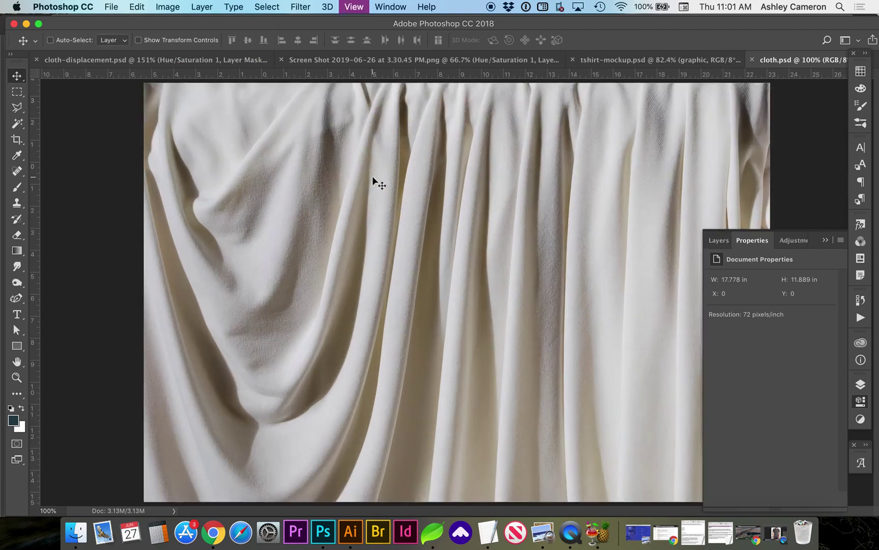
Step: Type the text CLOTH in the middle of the fabric
{"action": "left_click", "coordinate": [717, 241]}
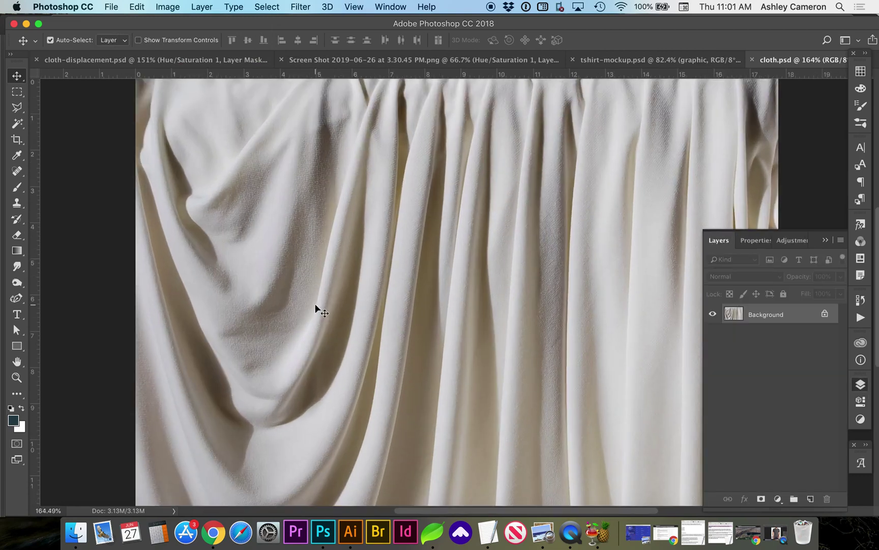
{"action": "key", "text": "t"}
{"action": "left_click", "coordinate": [398, 278]}
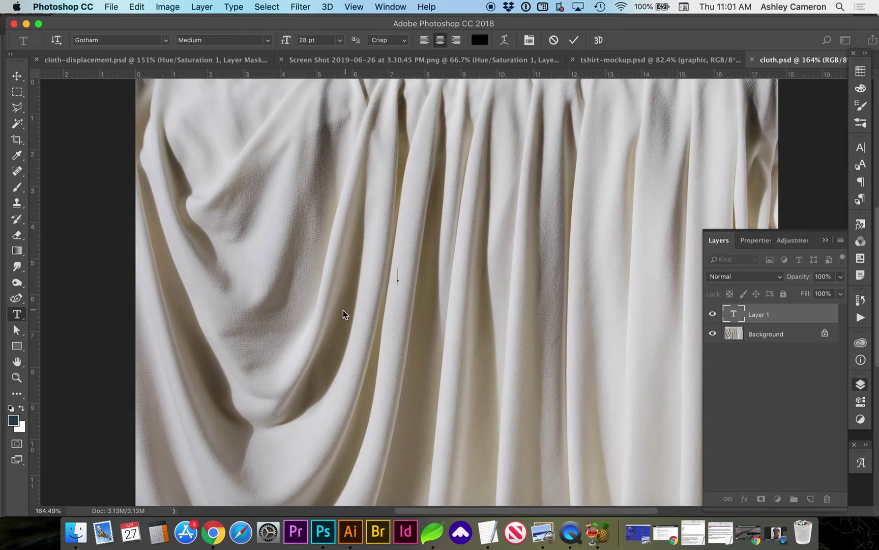
{"action": "type", "text": "CLOTH"}
{"action": "left_click", "coordinate": [17, 77]}
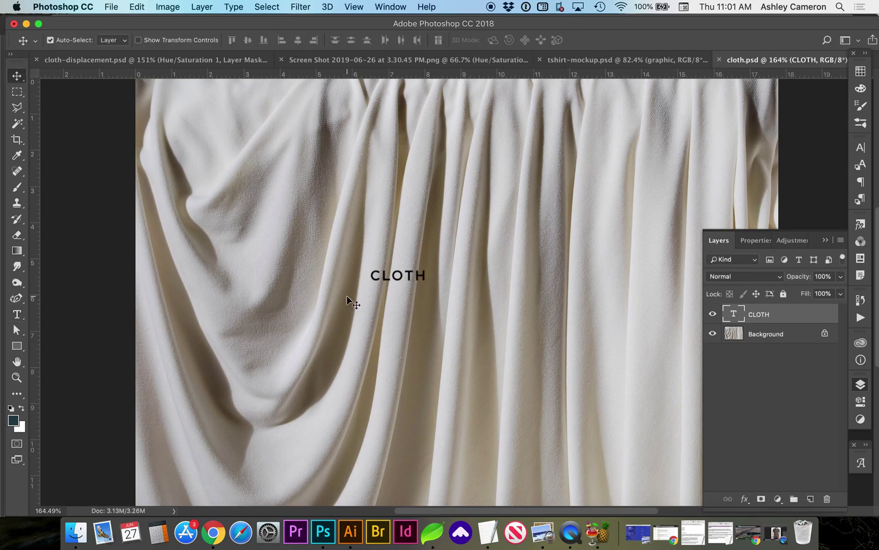
Step: Enlarge the CLOTH text about five times, centre it, and convert it to a smart object
{"action": "key", "text": "super+t"}
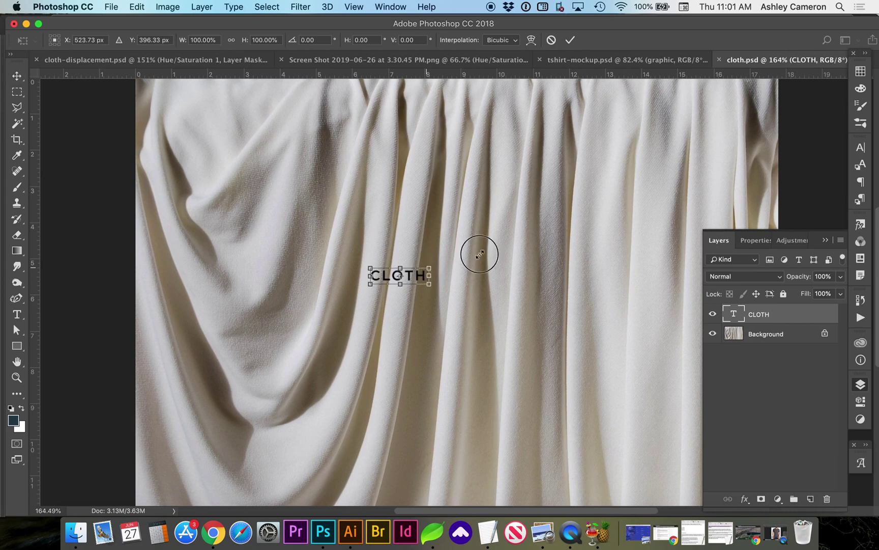
{"action": "left_click_drag", "start_coordinate": [480, 254], "coordinate": [675, 193]}
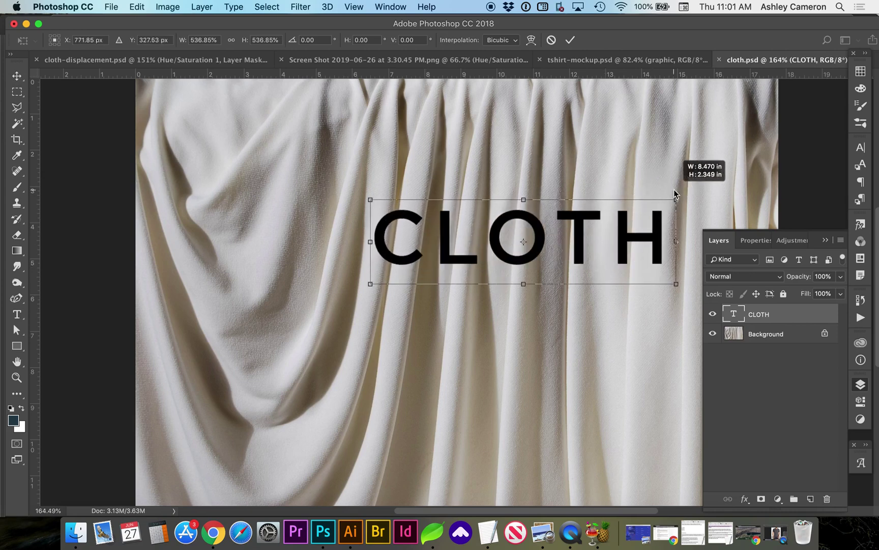
{"action": "left_click_drag", "start_coordinate": [653, 236], "coordinate": [605, 268]}
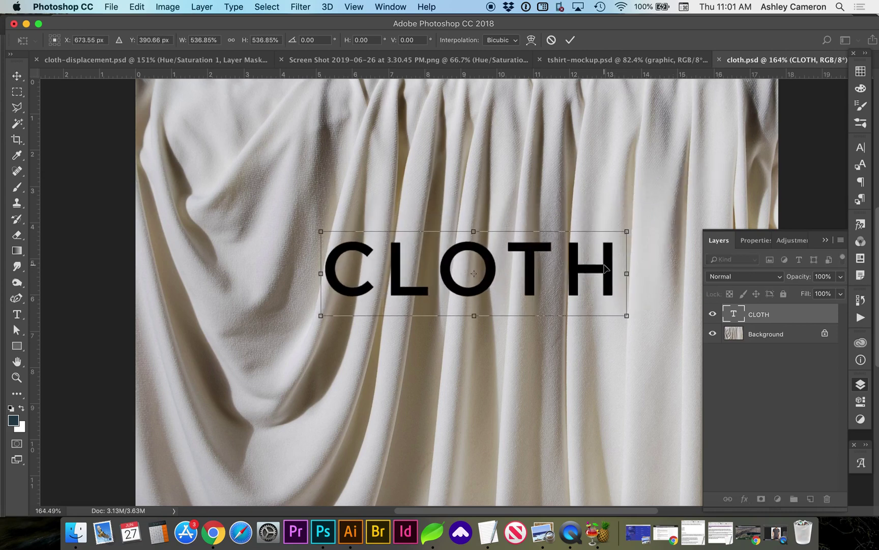
{"action": "key", "text": "super+1"}
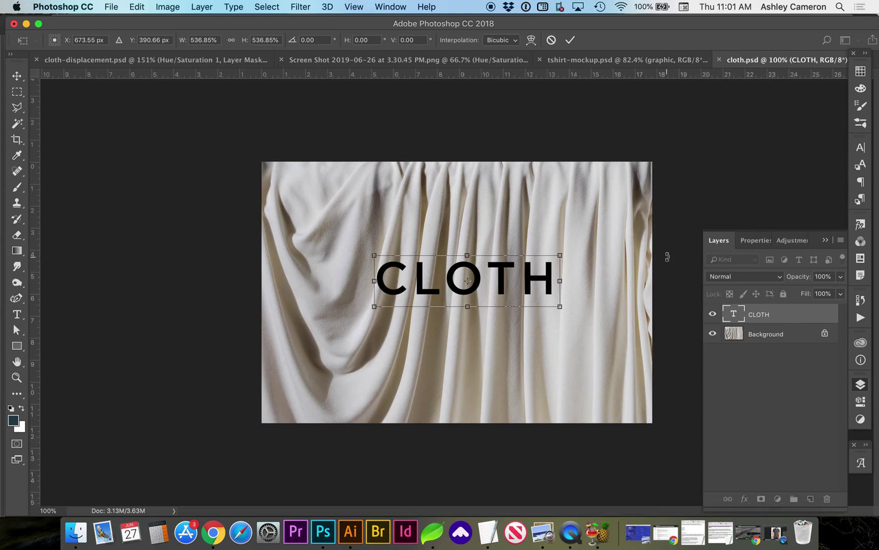
{"action": "key", "text": "super+0"}
{"action": "left_click_drag", "start_coordinate": [591, 276], "coordinate": [587, 298]}
{"action": "key", "text": "Return"}
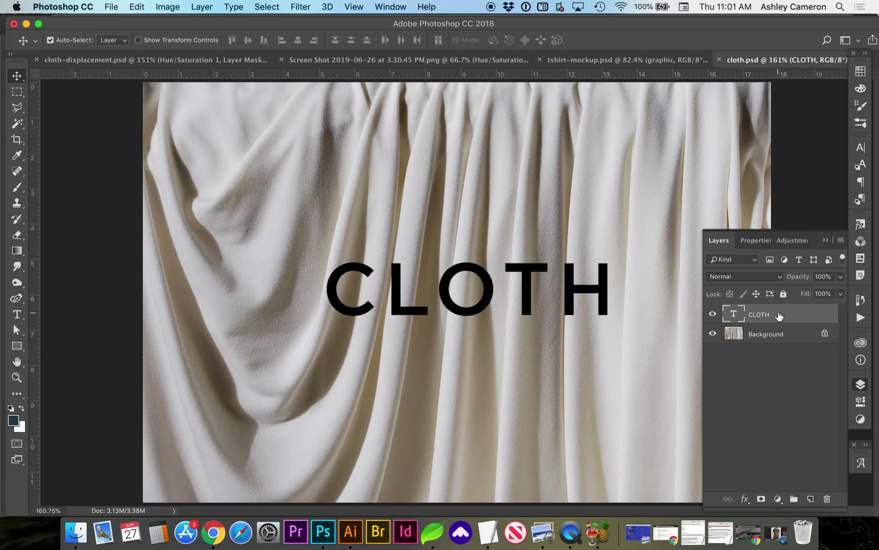
{"action": "right_click", "coordinate": [790, 315]}
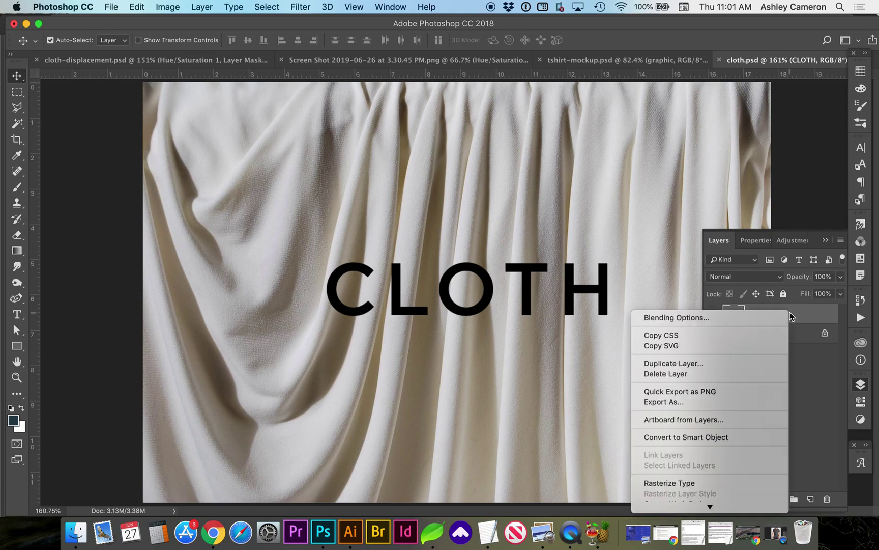
{"action": "left_click", "coordinate": [703, 438]}
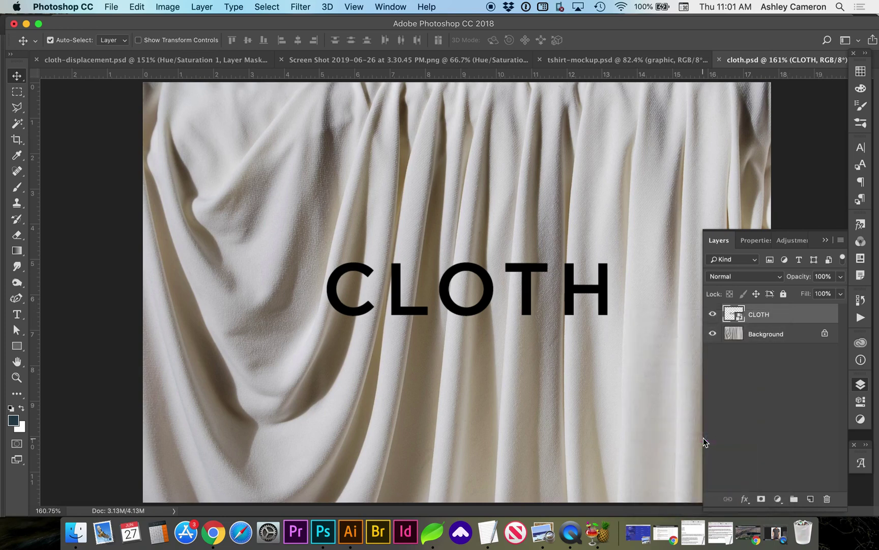
Step: Apply a Displace filter at scale 10 using cloth-displacement.psd, then zoom in to check the warped letters
{"action": "left_click", "coordinate": [312, 9]}
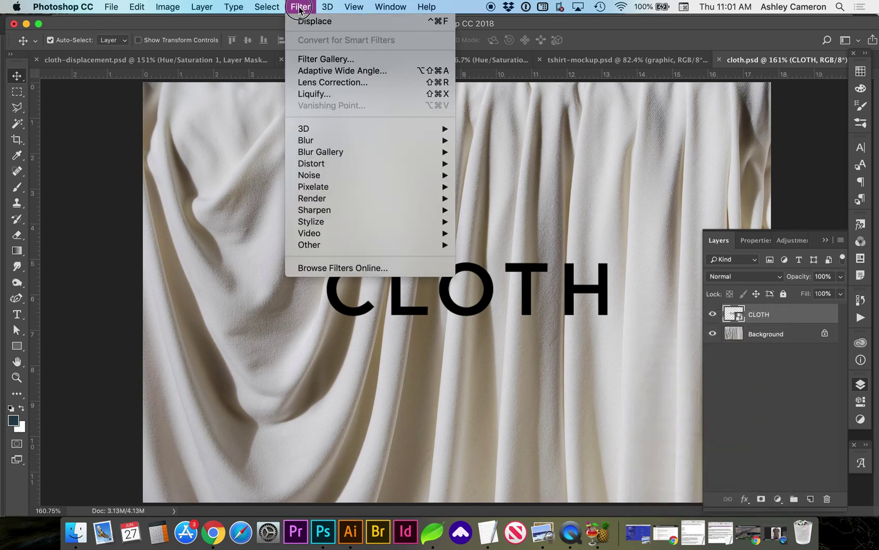
{"action": "mouse_move", "coordinate": [310, 165]}
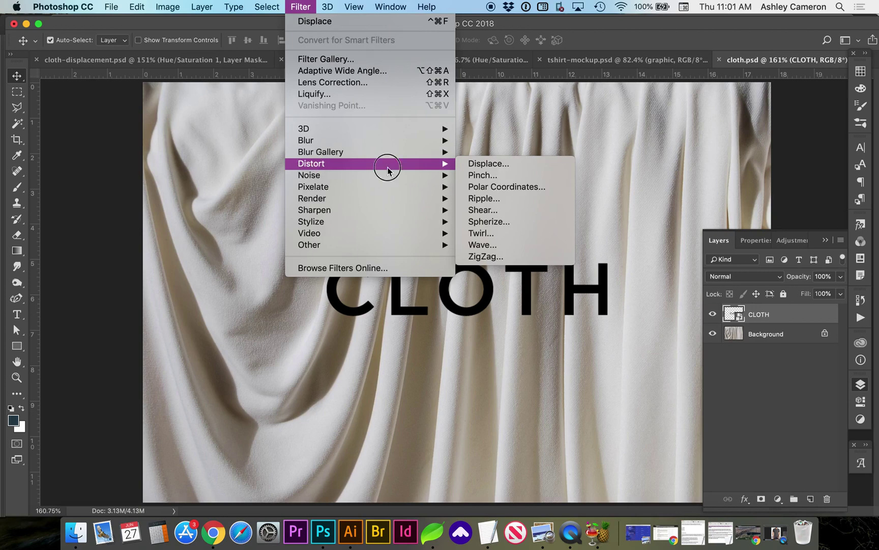
{"action": "left_click", "coordinate": [518, 164]}
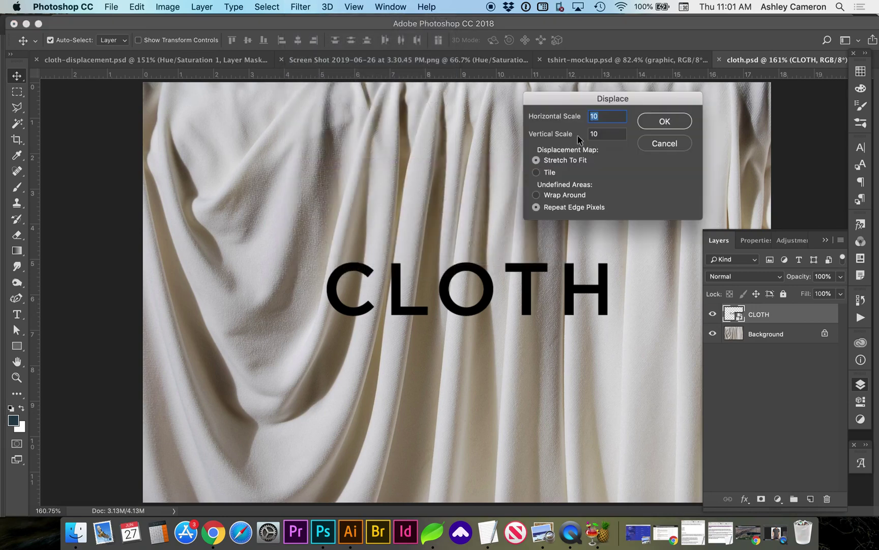
{"action": "left_click", "coordinate": [654, 120]}
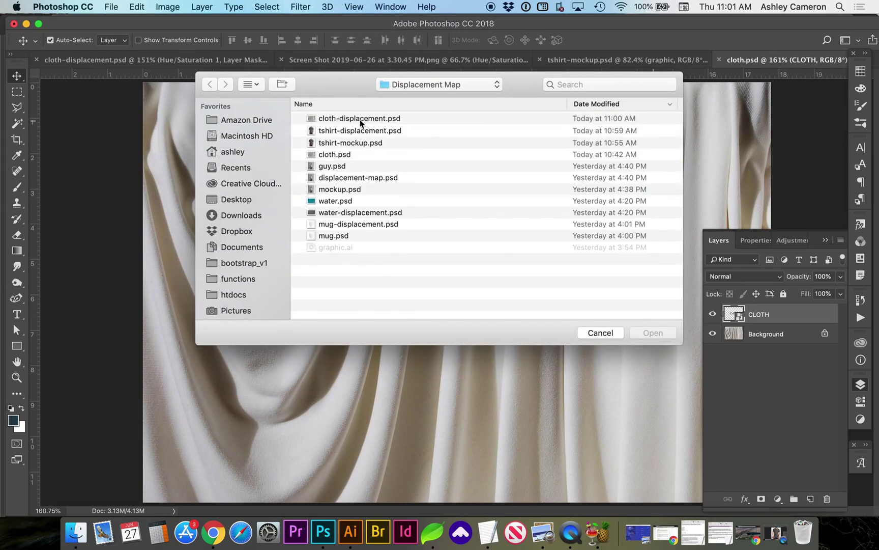
{"action": "left_click", "coordinate": [365, 119]}
{"action": "left_click", "coordinate": [644, 332]}
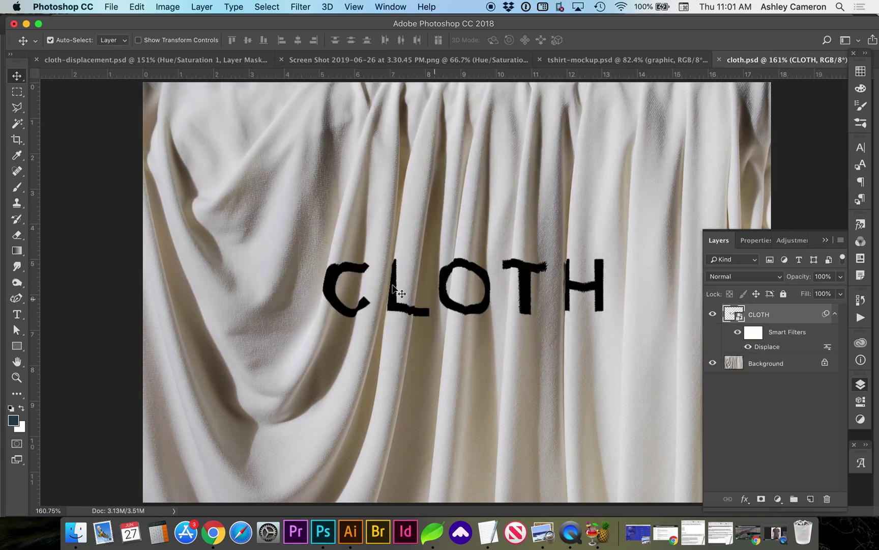
{"action": "key", "text": "z"}
{"action": "left_click_drag", "start_coordinate": [349, 286], "coordinate": [338, 263]}
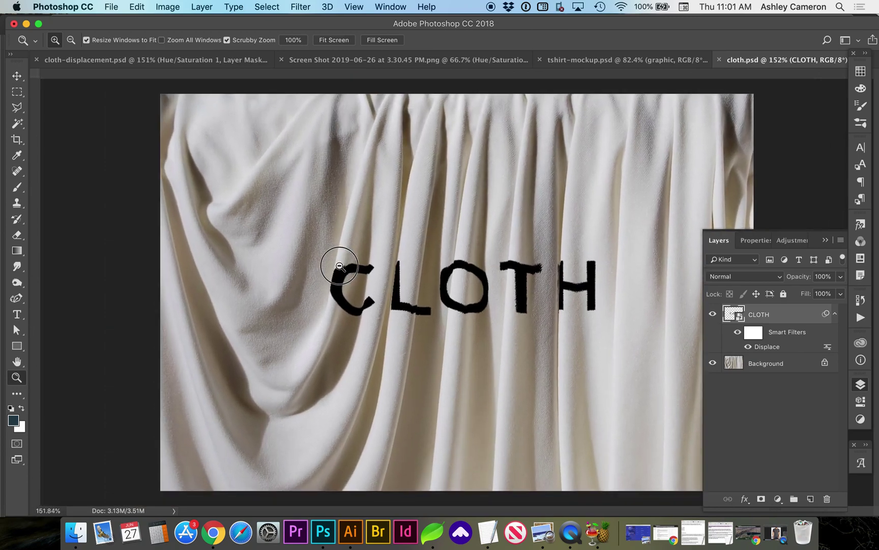
{"action": "key", "text": "super+r"}
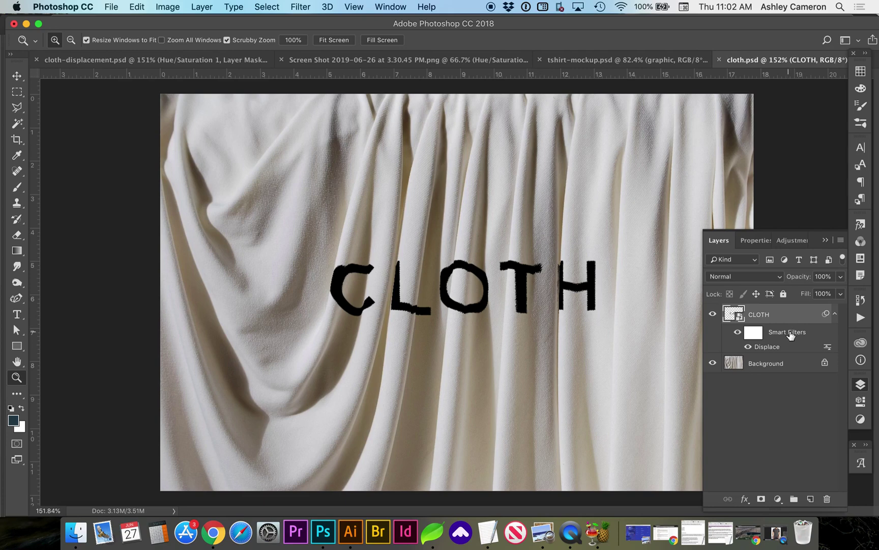
Step: Lower the CLOTH layer's fill to 0% and add a dark blue Color Overlay style
{"action": "left_click", "coordinate": [840, 297]}
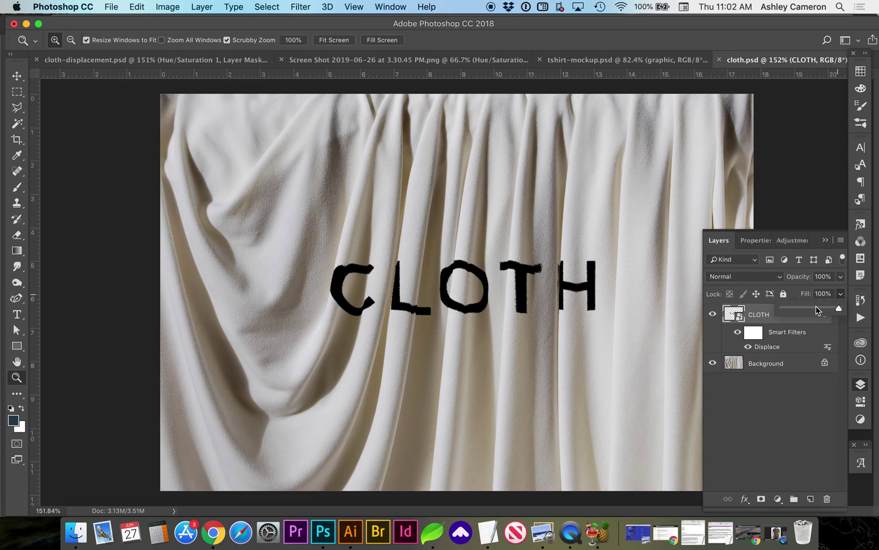
{"action": "left_click_drag", "start_coordinate": [840, 308], "coordinate": [778, 312]}
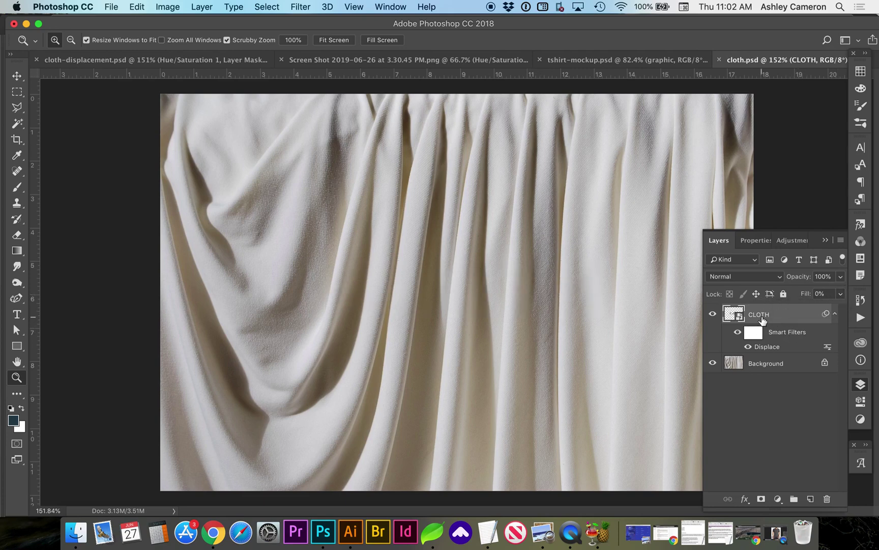
{"action": "double_click", "coordinate": [797, 319]}
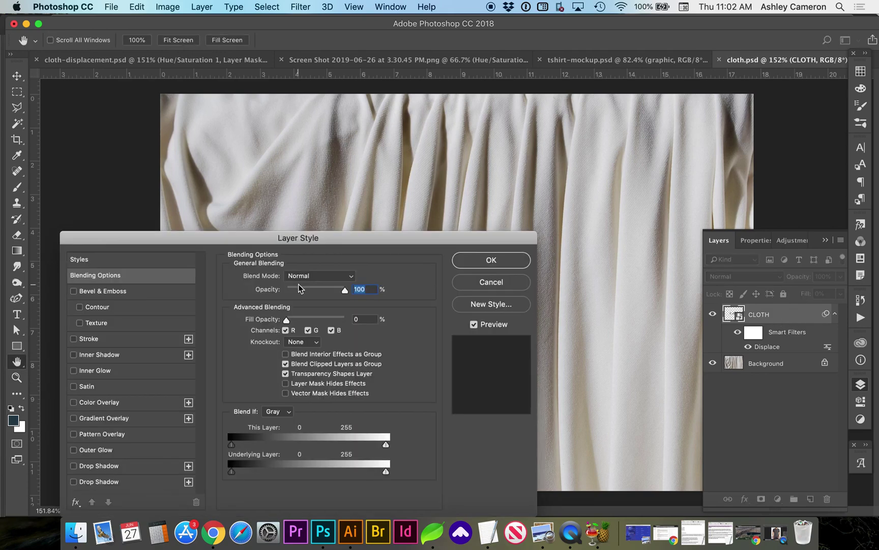
{"action": "left_click", "coordinate": [100, 402]}
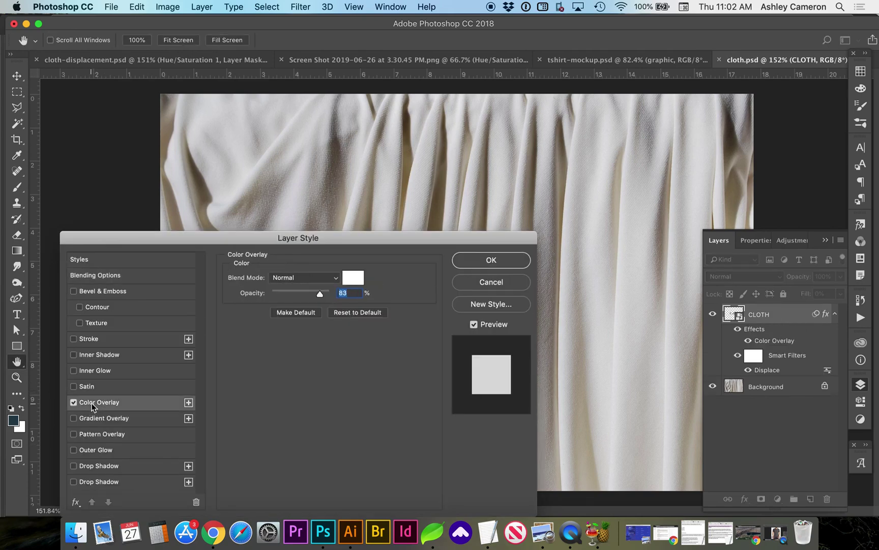
{"action": "left_click_drag", "start_coordinate": [365, 240], "coordinate": [360, 318]}
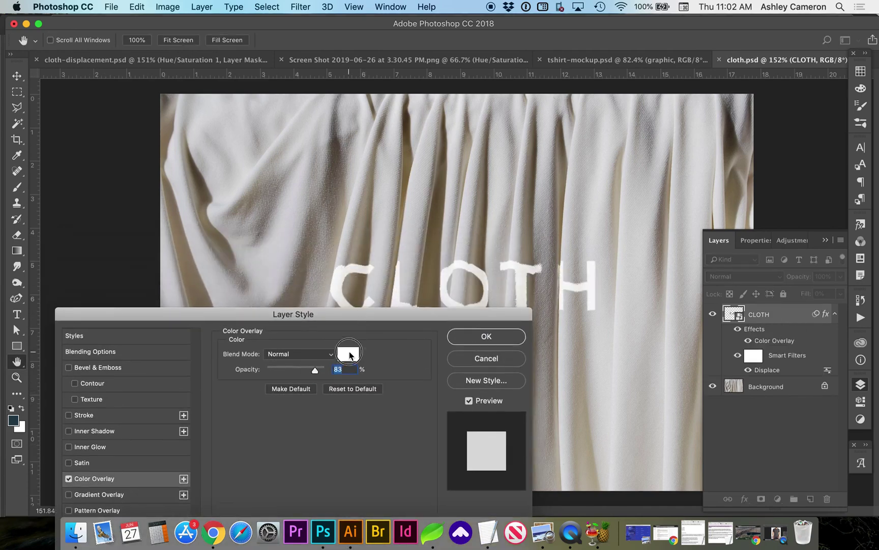
{"action": "left_click", "coordinate": [348, 353]}
{"action": "left_click", "coordinate": [723, 167]}
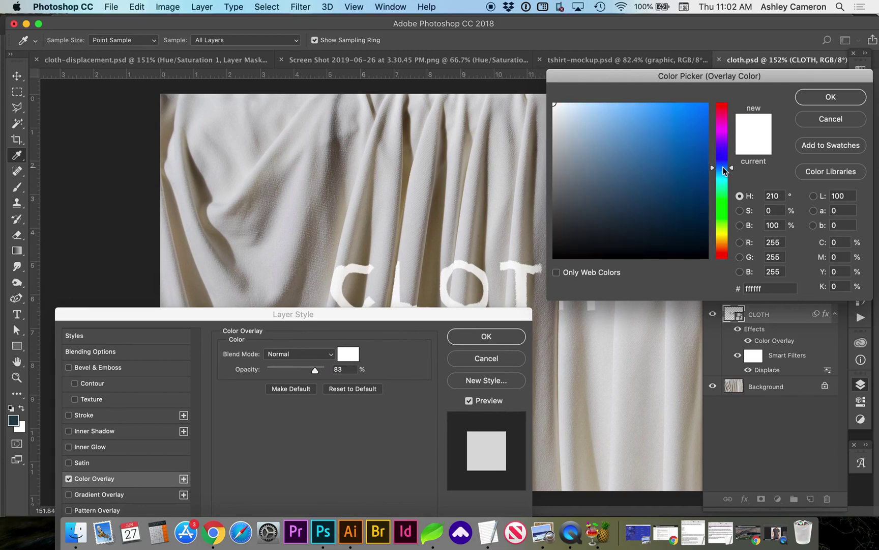
{"action": "mouse_move", "coordinate": [660, 178]}
{"action": "left_mouse_down"}
{"action": "mouse_move", "coordinate": [663, 197]}
{"action": "mouse_move", "coordinate": [681, 189]}
{"action": "mouse_move", "coordinate": [682, 200]}
{"action": "left_mouse_up"}
{"action": "left_click", "coordinate": [832, 98]}
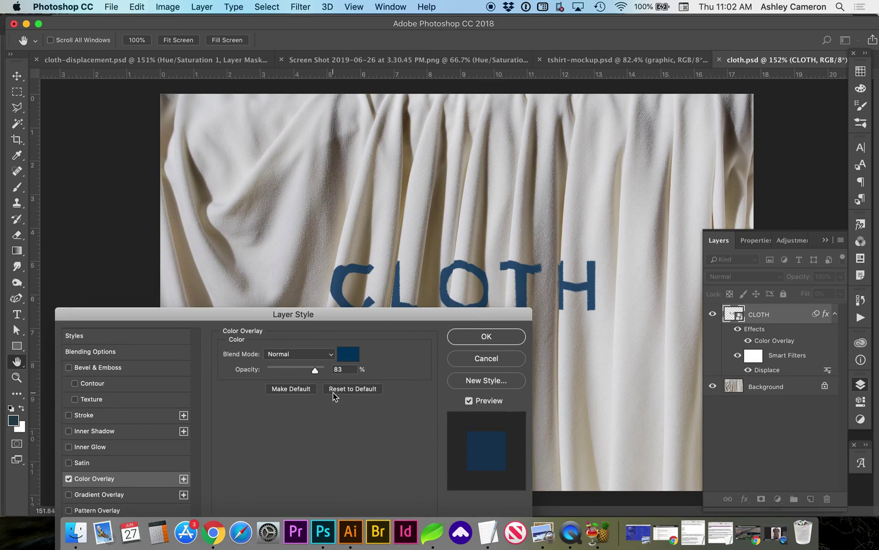
Step: Try Linear Burn, Color Burn and Multiply blending for the overlay at about 93% opacity
{"action": "left_click_drag", "start_coordinate": [315, 370], "coordinate": [328, 369]}
{"action": "left_click", "coordinate": [322, 354]}
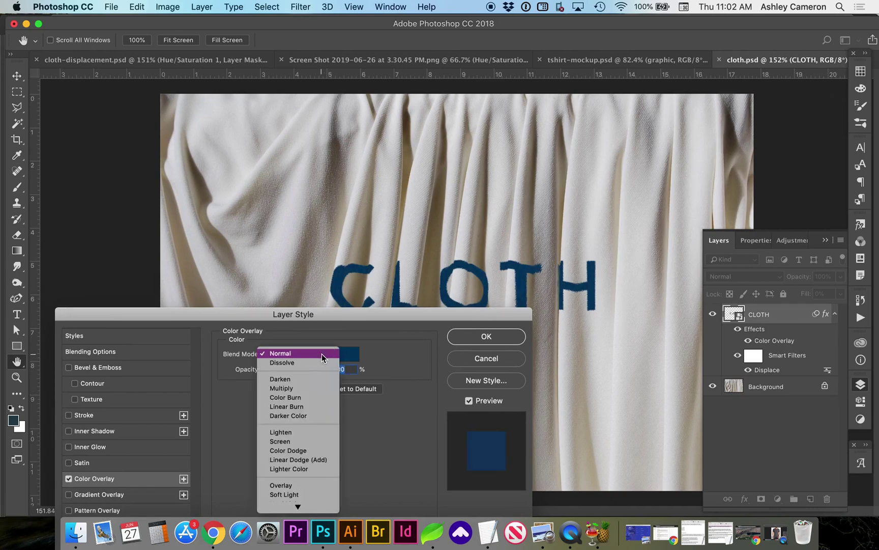
{"action": "left_click", "coordinate": [300, 405]}
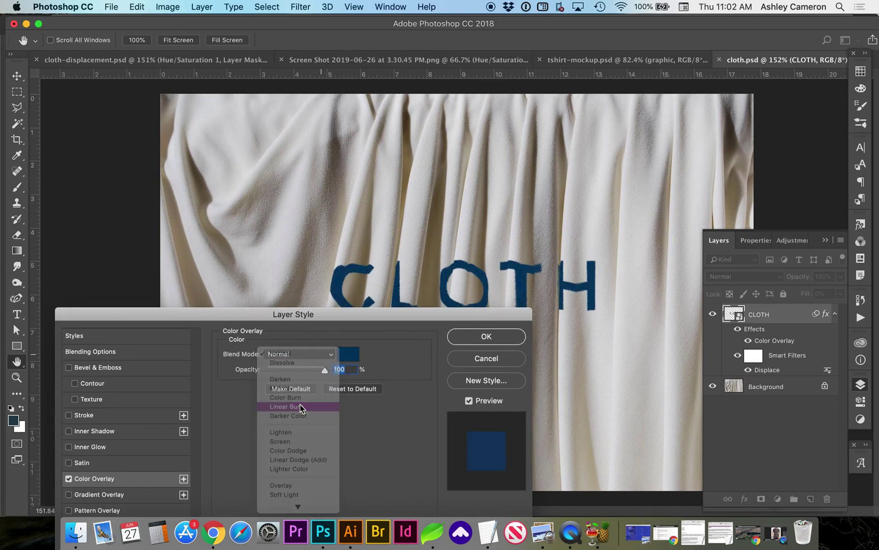
{"action": "left_click", "coordinate": [306, 354]}
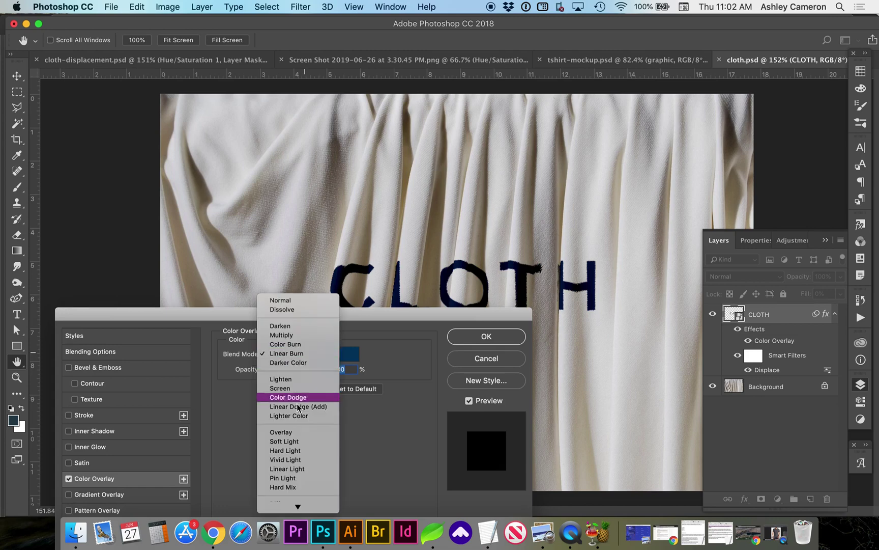
{"action": "left_click", "coordinate": [299, 345]}
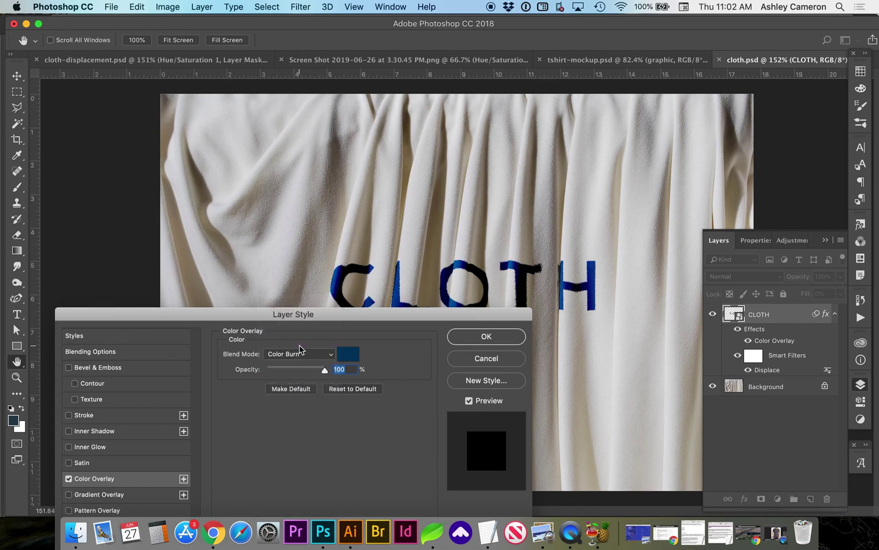
{"action": "key", "text": "Up"}
{"action": "left_click_drag", "start_coordinate": [325, 316], "coordinate": [326, 345]}
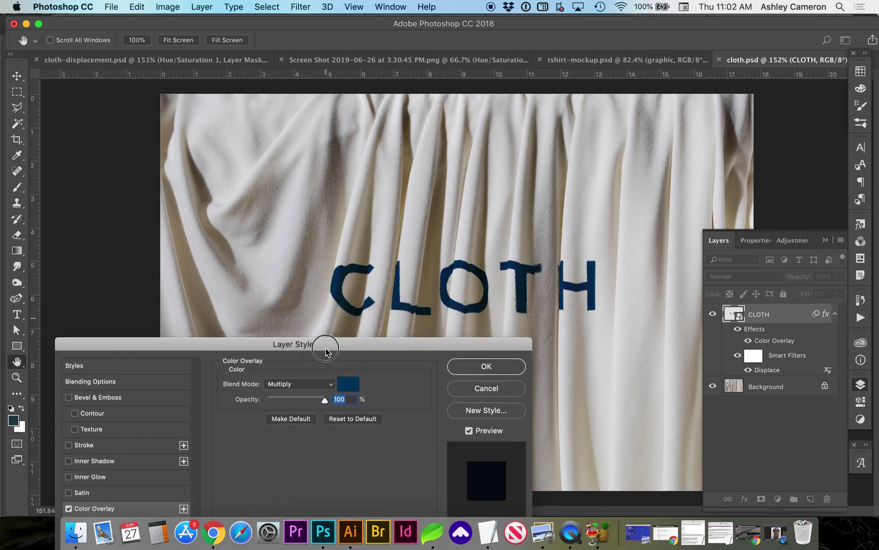
{"action": "left_click_drag", "start_coordinate": [325, 400], "coordinate": [319, 403]}
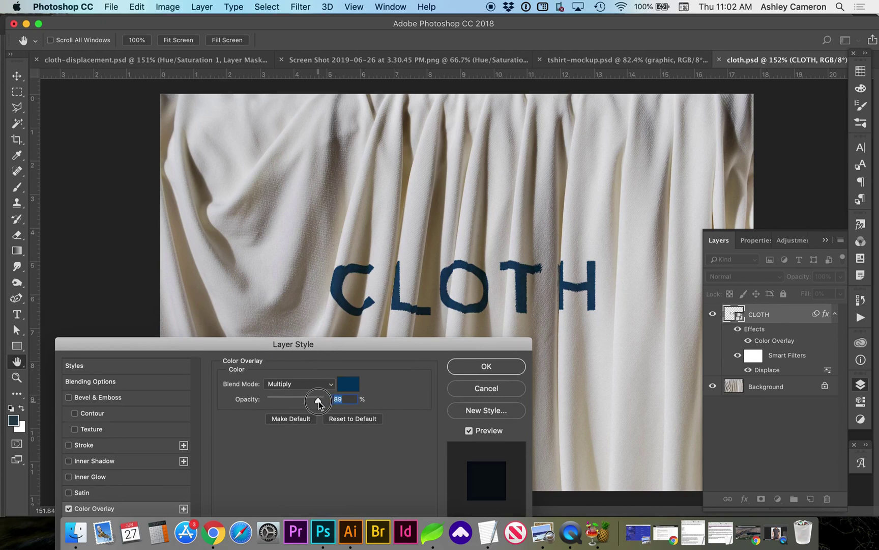
Step: After trying Soft Light, set the overlay to Color Burn at 68% opacity and apply it
{"action": "left_click", "coordinate": [315, 383]}
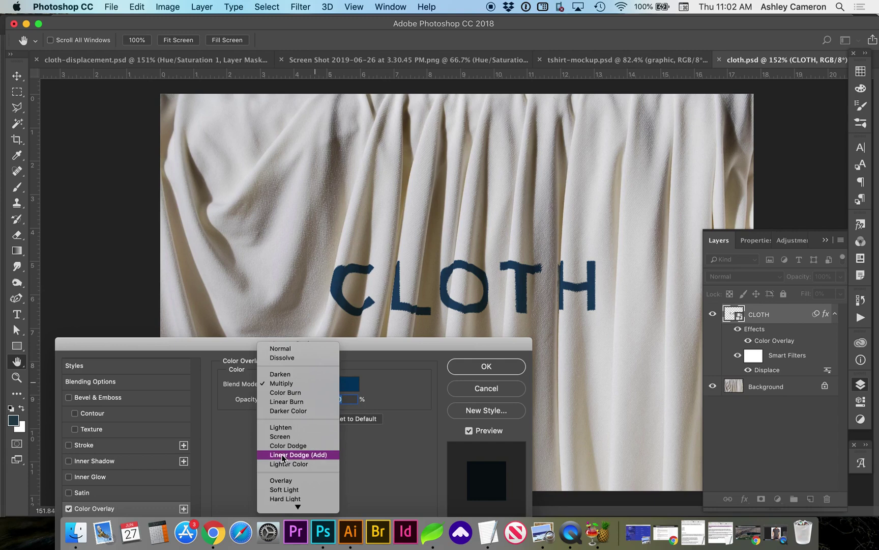
{"action": "scroll", "coordinate": [282, 454], "scroll_direction": "down", "scroll_amount": 3}
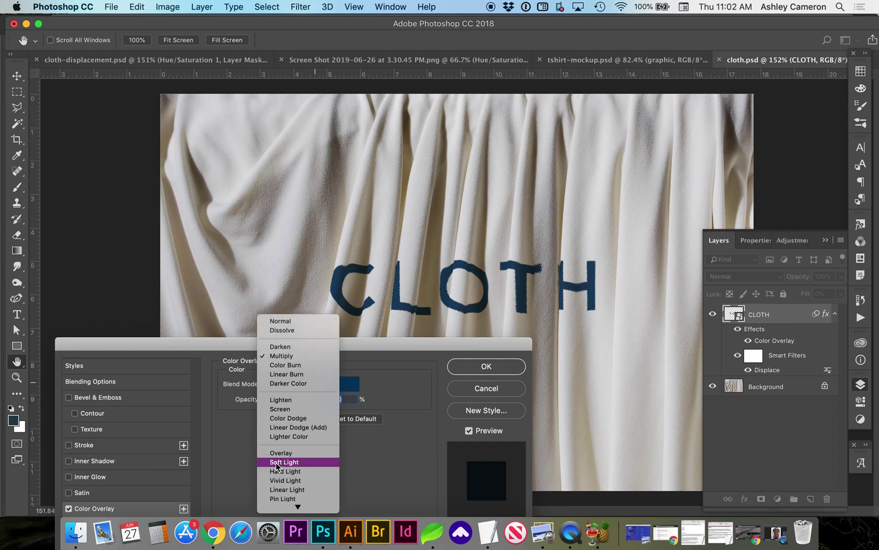
{"action": "left_click", "coordinate": [278, 461]}
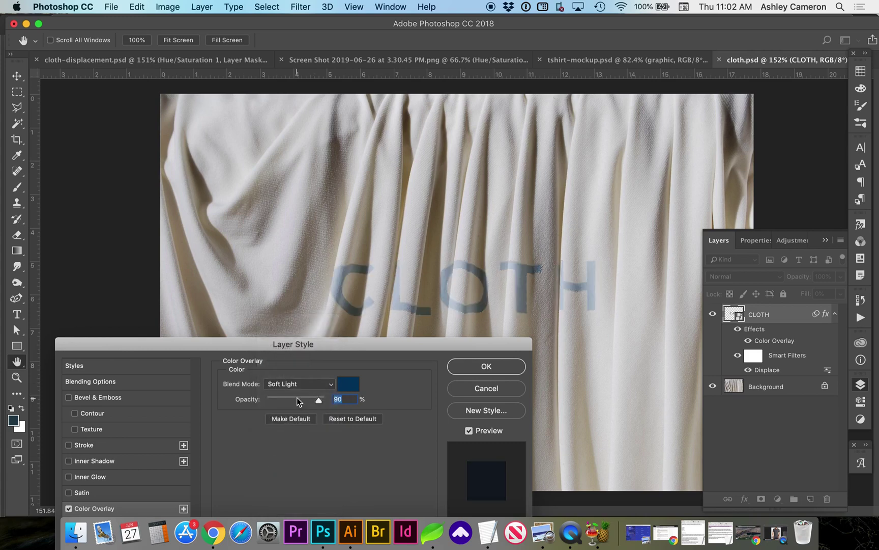
{"action": "left_click", "coordinate": [299, 383]}
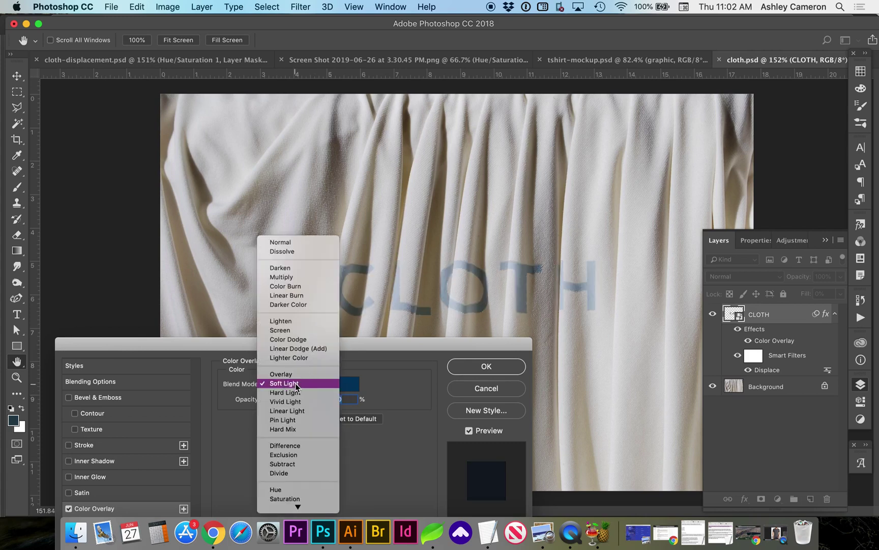
{"action": "left_click", "coordinate": [296, 286]}
{"action": "left_click_drag", "start_coordinate": [321, 400], "coordinate": [306, 400]}
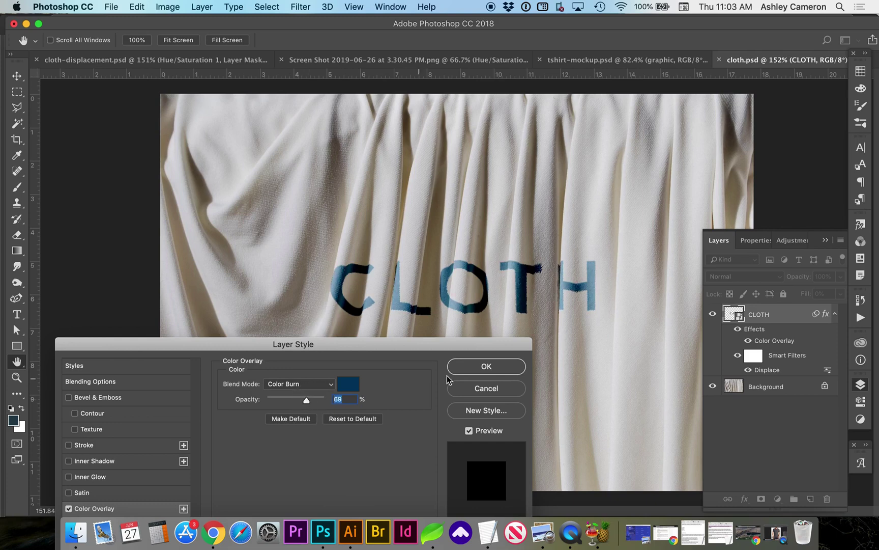
{"action": "left_click", "coordinate": [478, 367]}
{"action": "key", "text": "v"}
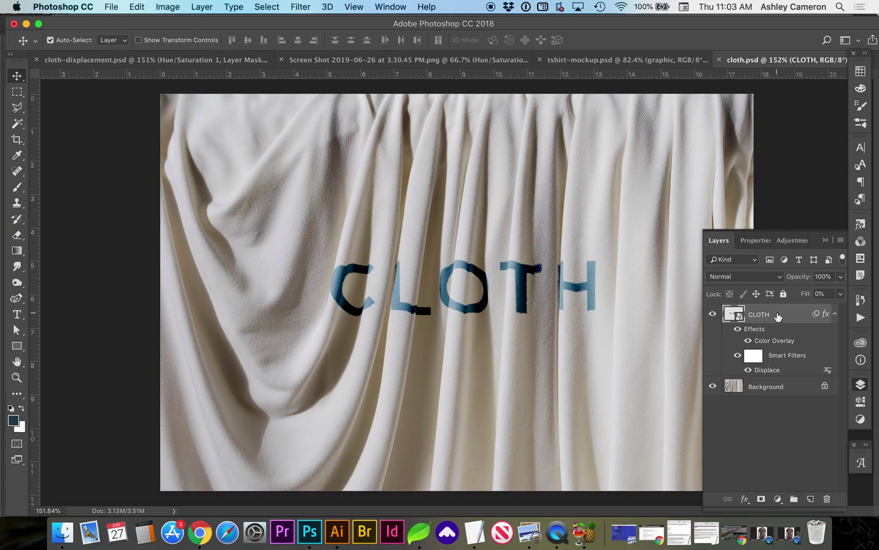
Step: Open the CLOTH smart object's contents and enlarge its canvas evenly around the text
{"action": "double_click", "coordinate": [728, 316]}
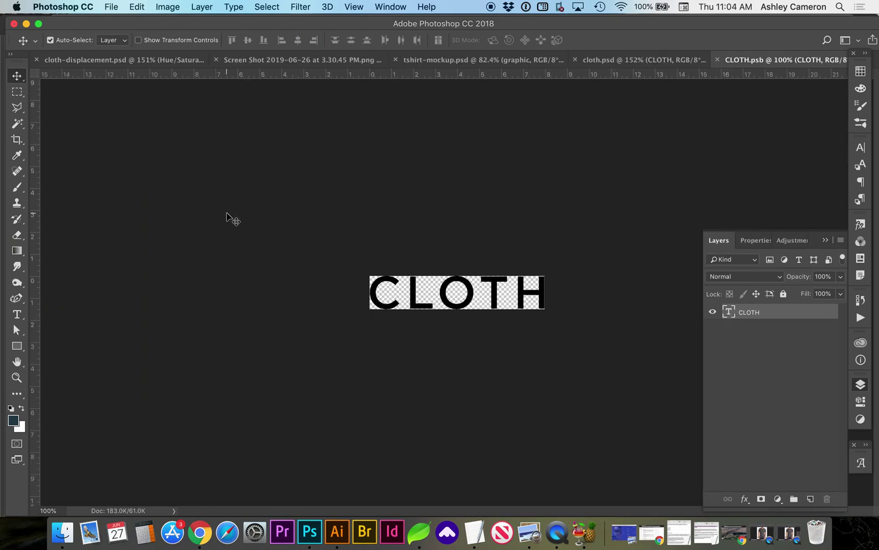
{"action": "key", "text": "c"}
{"action": "left_click_drag", "start_coordinate": [545, 276], "coordinate": [609, 207]}
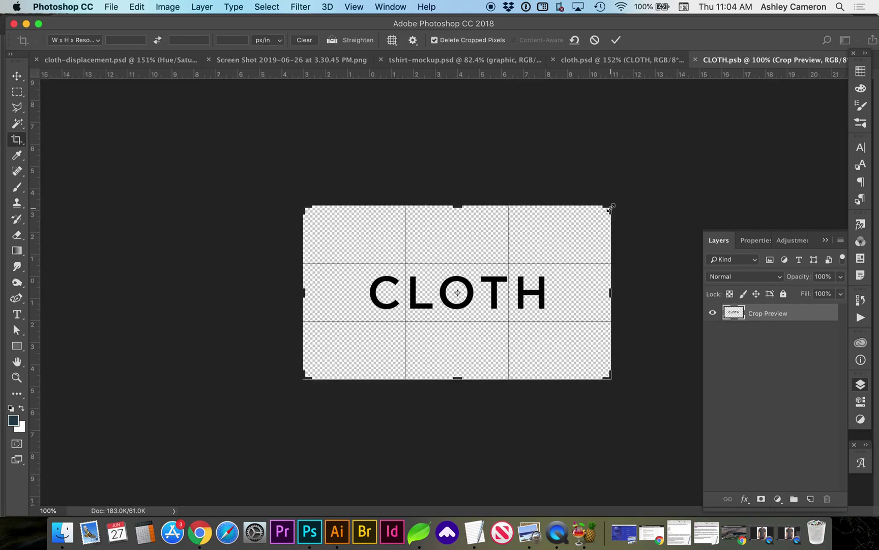
{"action": "key", "text": "Return"}
Step: Place graphic.ai into the smart object and shift it right over the text
{"action": "left_click", "coordinate": [56, 534]}
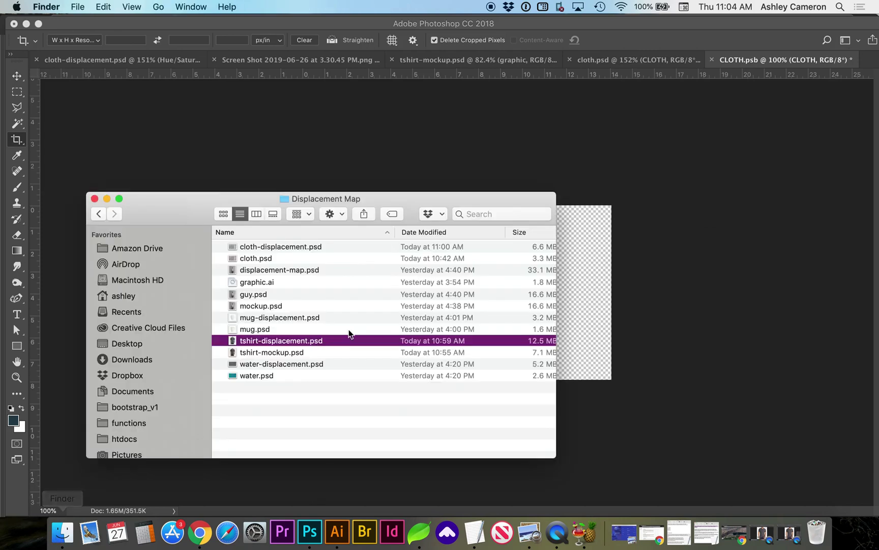
{"action": "left_click_drag", "start_coordinate": [243, 288], "coordinate": [582, 277]}
{"action": "left_click", "coordinate": [580, 362]}
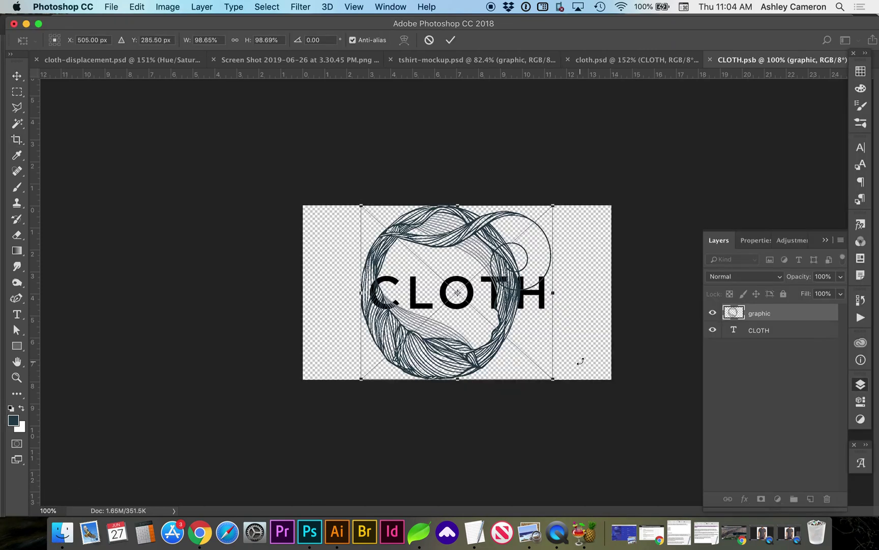
{"action": "left_click_drag", "start_coordinate": [518, 286], "coordinate": [535, 286]}
{"action": "key", "text": "Return"}
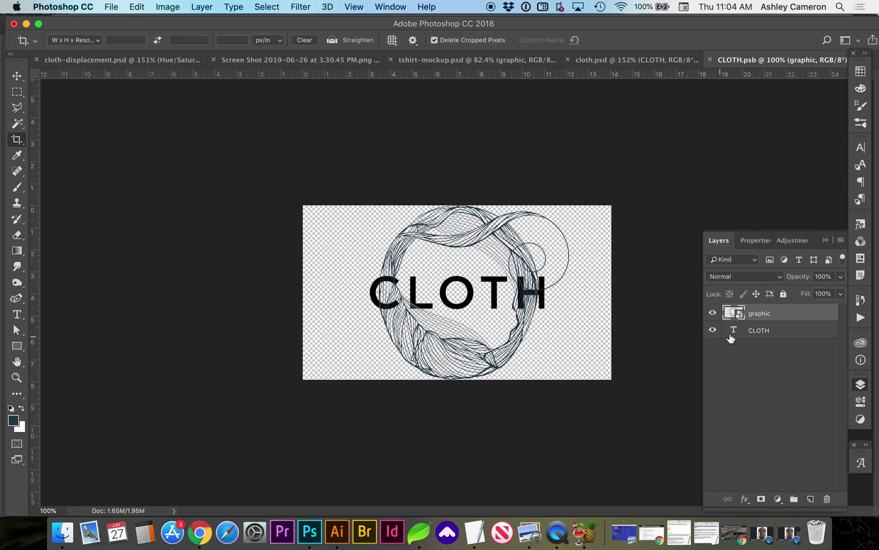
Step: Hide the CLOTH text layer, save the smart object, and return to cloth.psd
{"action": "left_click", "coordinate": [713, 333]}
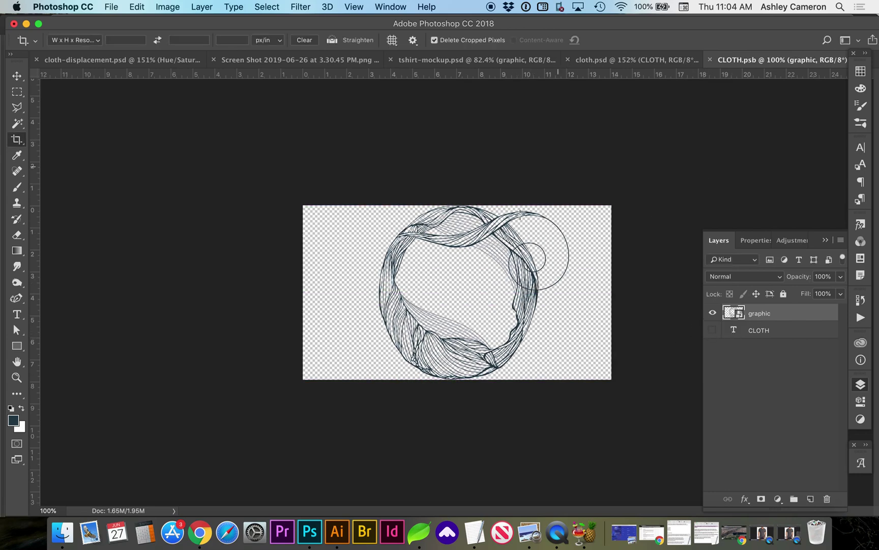
{"action": "key", "text": "super"}
{"action": "key", "text": "super+s"}
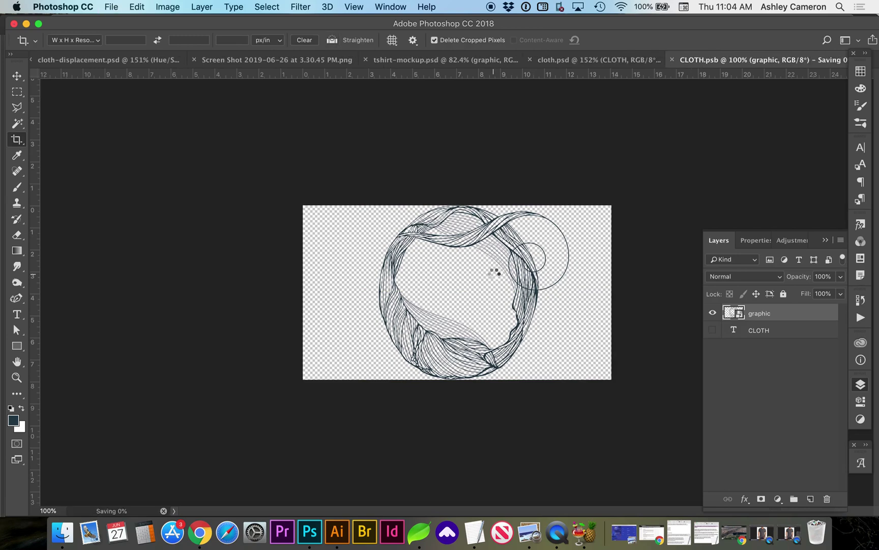
{"action": "left_click", "coordinate": [616, 60]}
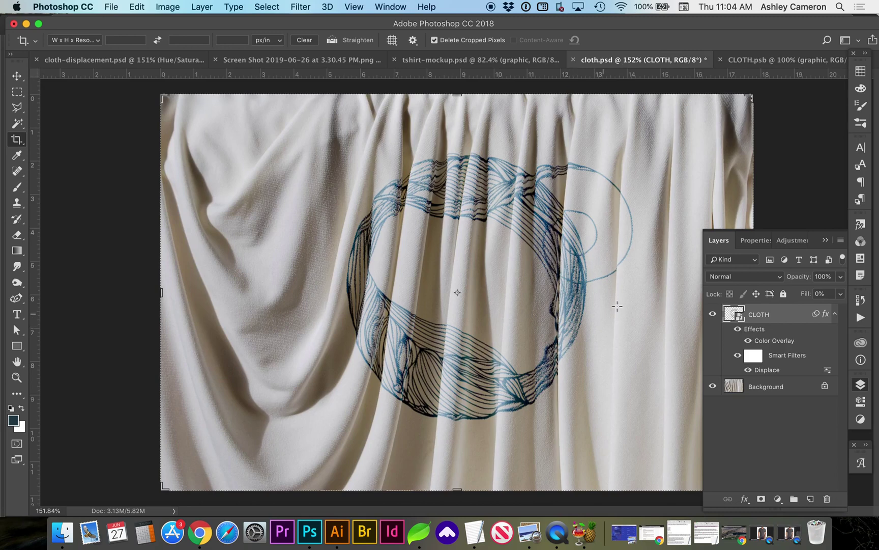
{"action": "key", "text": "v"}
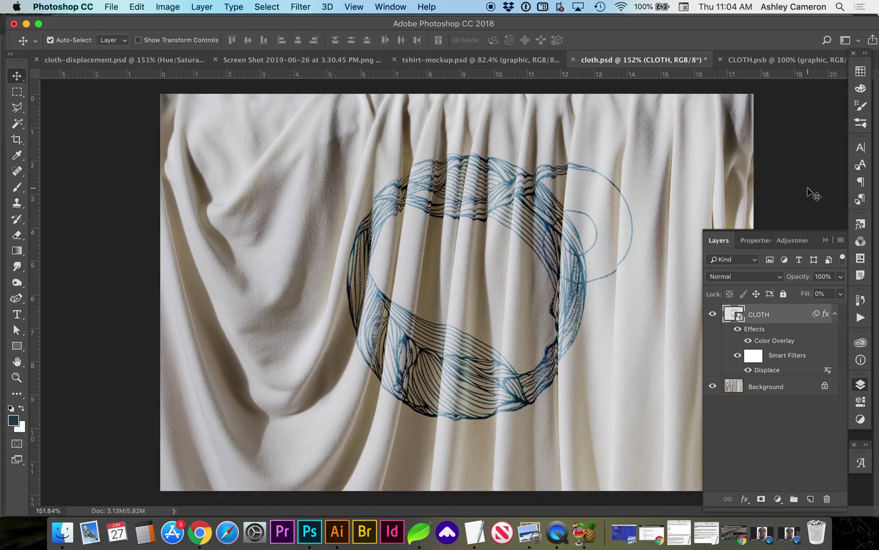